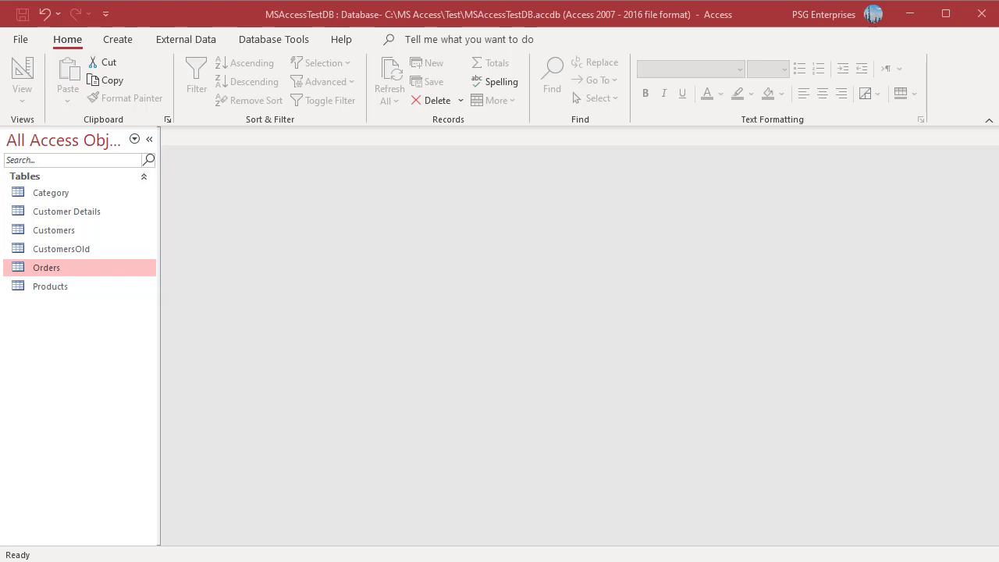
# Start a new query with the Simple Query Wizard and choose the Customers table as its field source
pyautogui.click(126, 44)
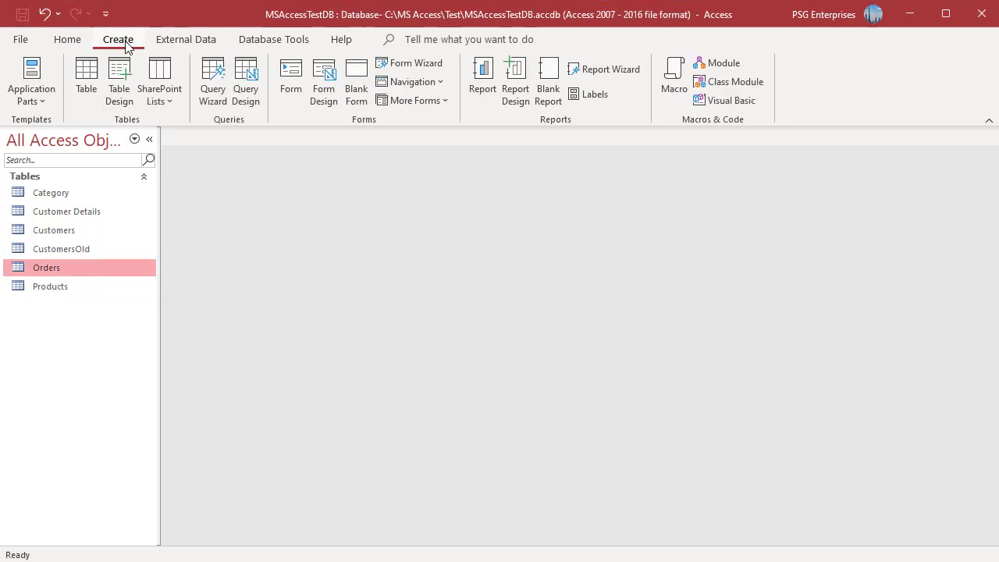
pyautogui.click(211, 99)
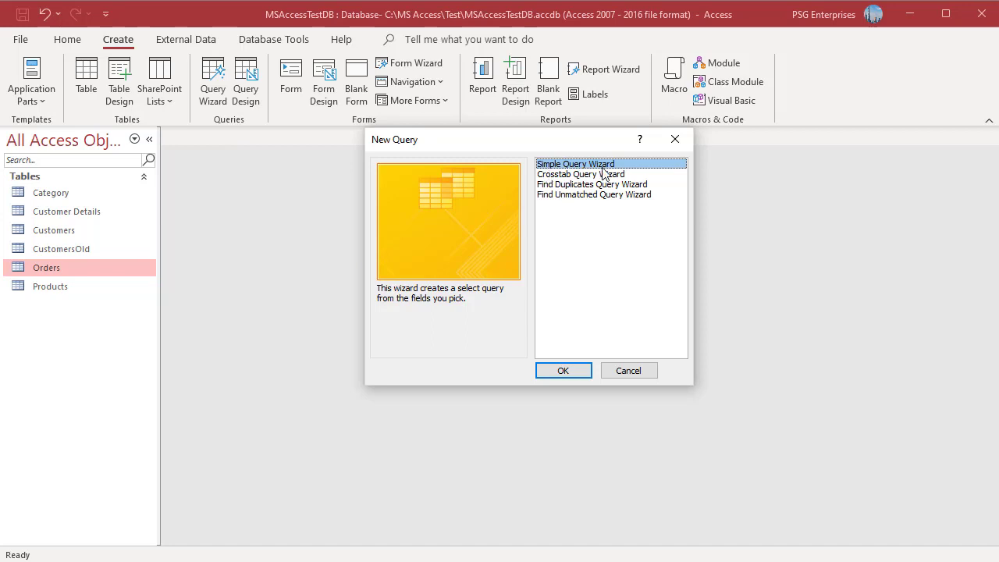
pyautogui.click(576, 378)
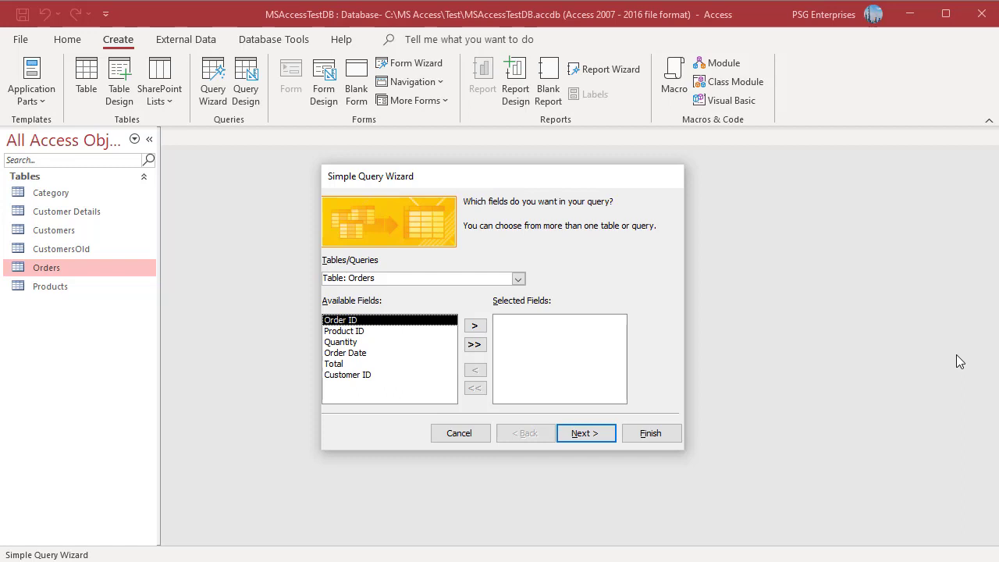
pyautogui.click(517, 279)
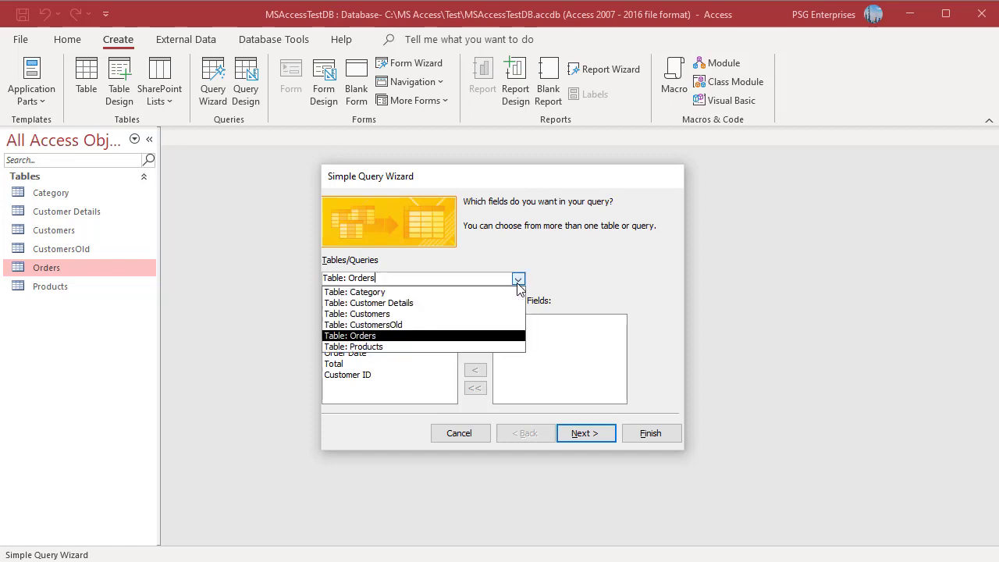
pyautogui.click(388, 314)
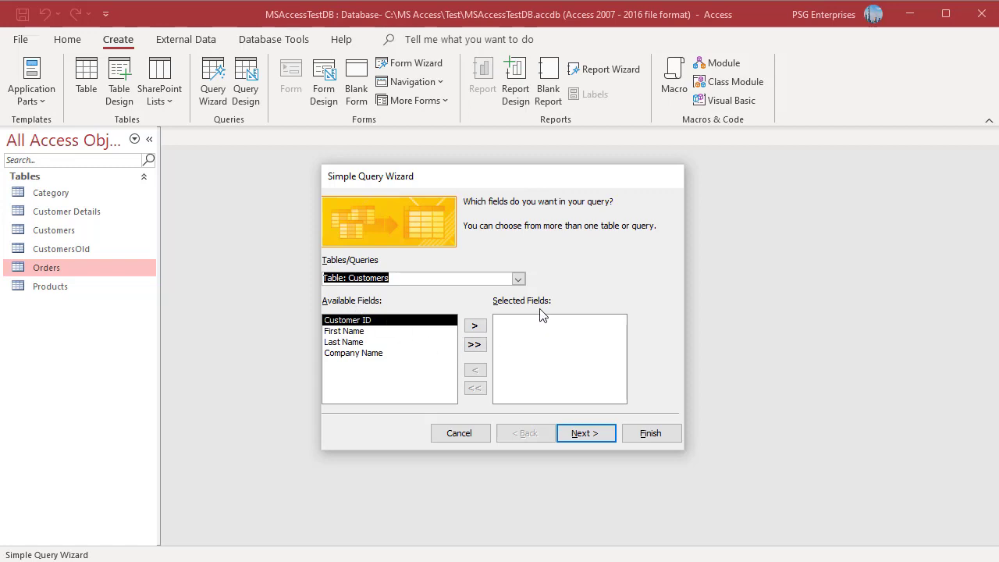
# Try adding the Customer ID and Last Name fields to the query, and clear all selected fields
pyautogui.click(473, 326)
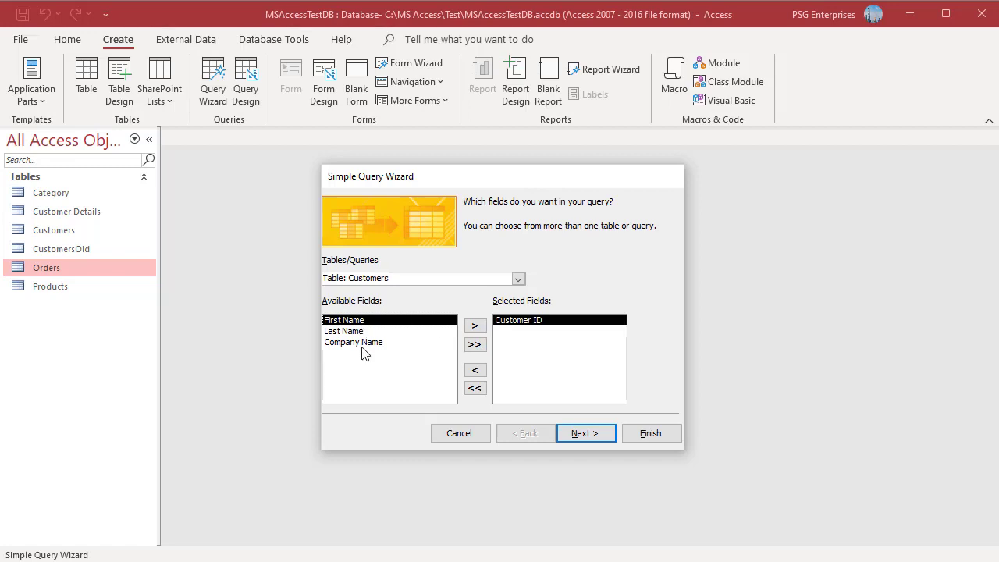
pyautogui.click(352, 332)
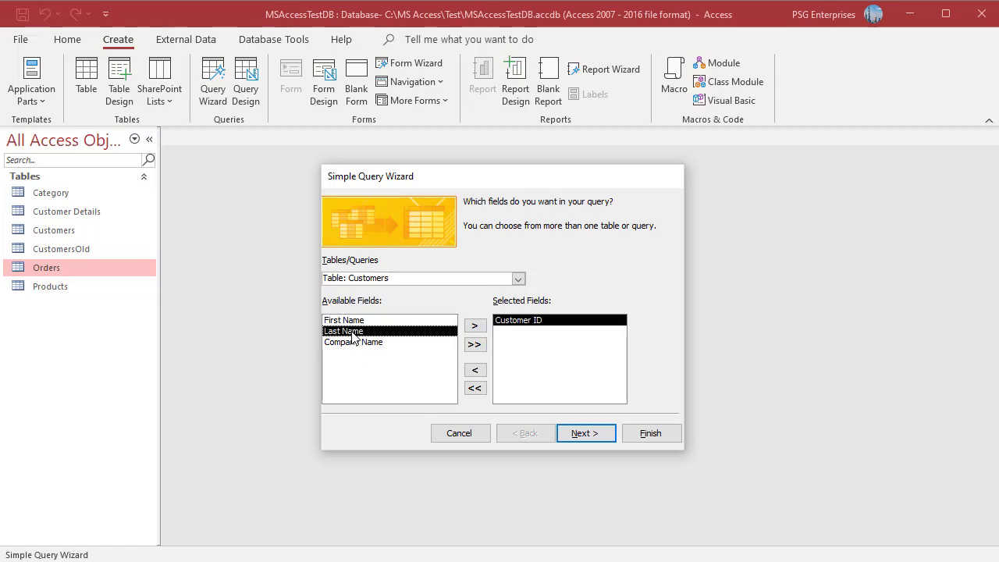
pyautogui.click(475, 328)
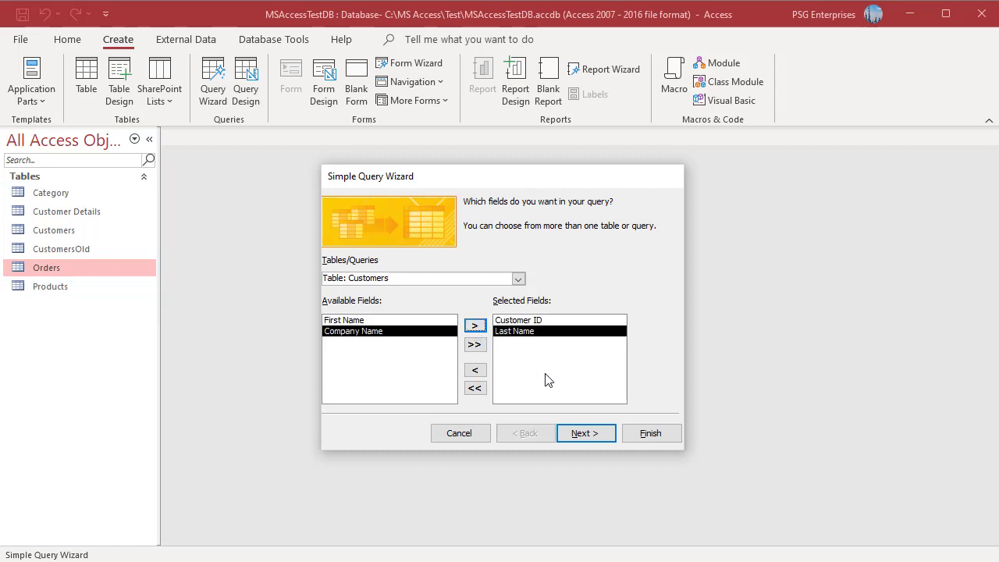
pyautogui.click(474, 387)
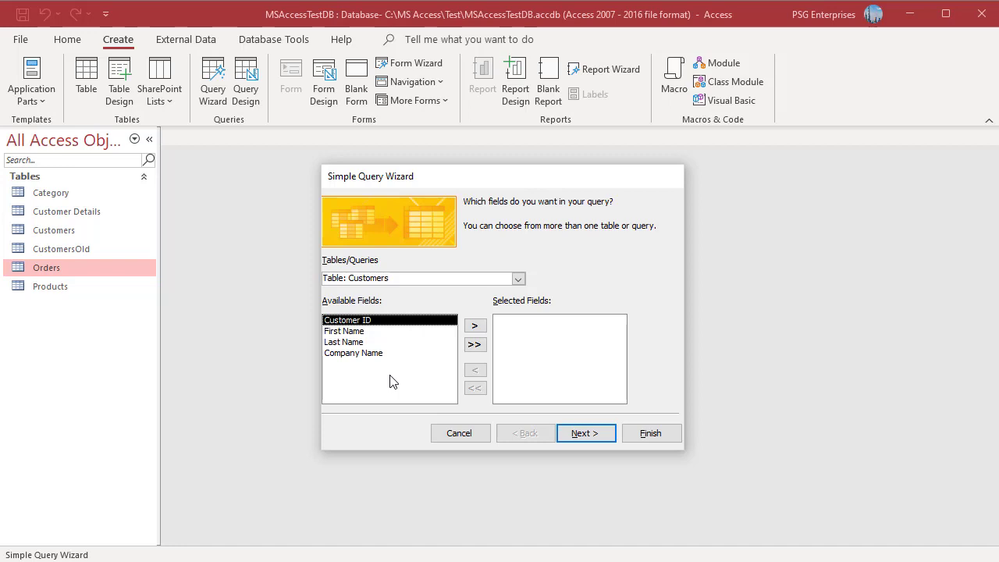
# Try adding all Customers fields to the query and taking Company Name out, and empty the selected fields list
pyautogui.click(474, 347)
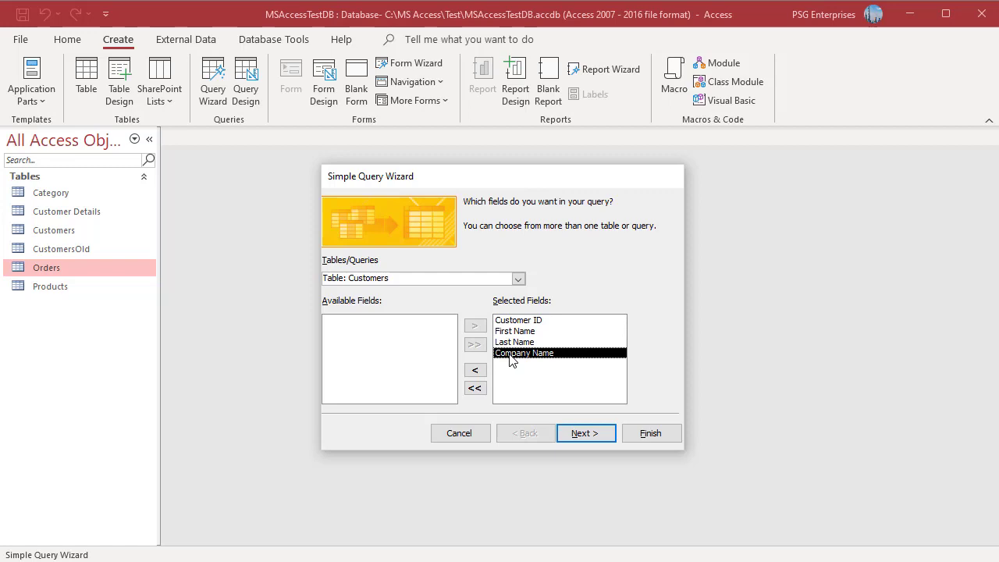
pyautogui.doubleClick(511, 357)
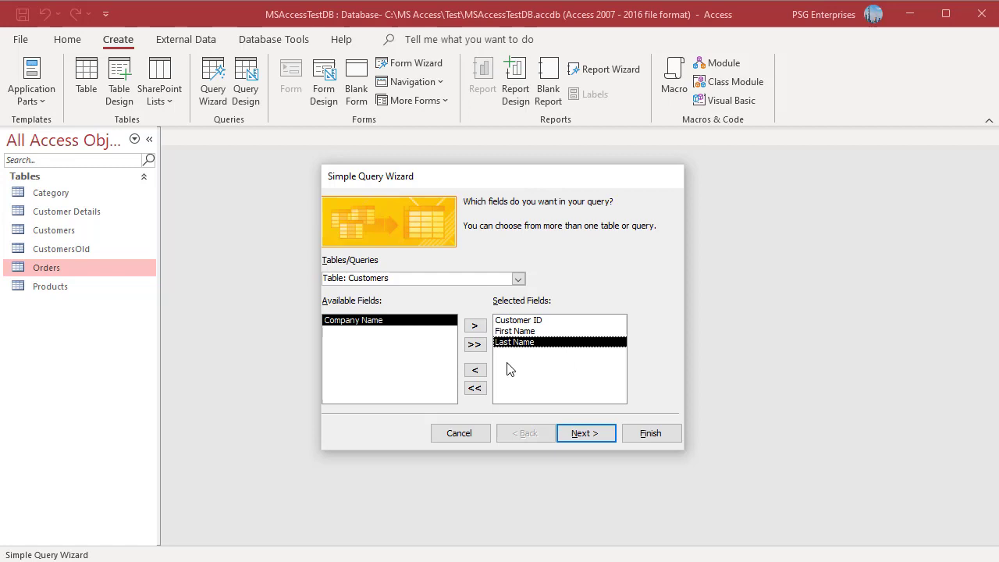
pyautogui.click(481, 373)
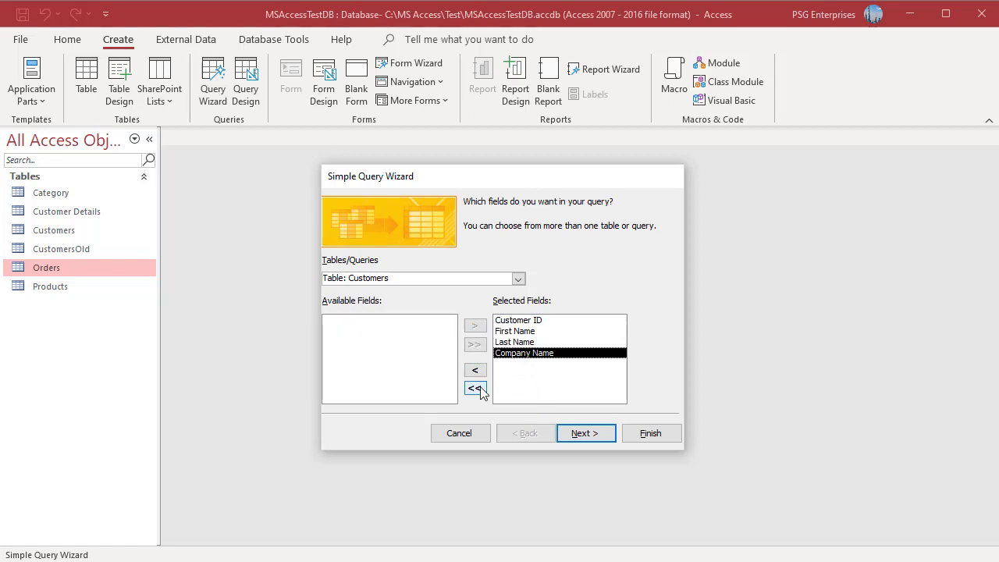
pyautogui.click(474, 388)
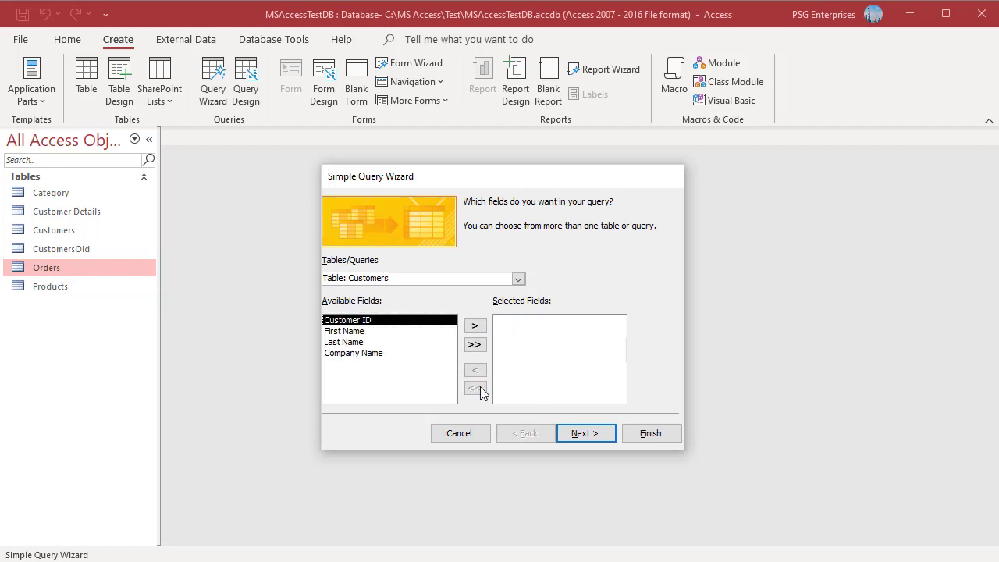
# Add all fields from the Customers and Customer Details tables to the query and proceed in the wizard
pyautogui.click(474, 346)
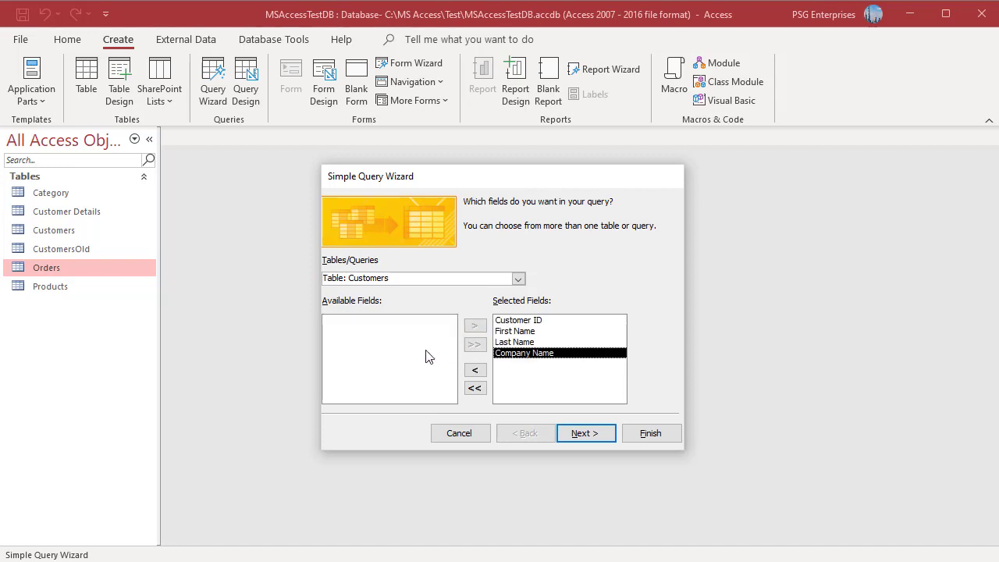
pyautogui.click(518, 279)
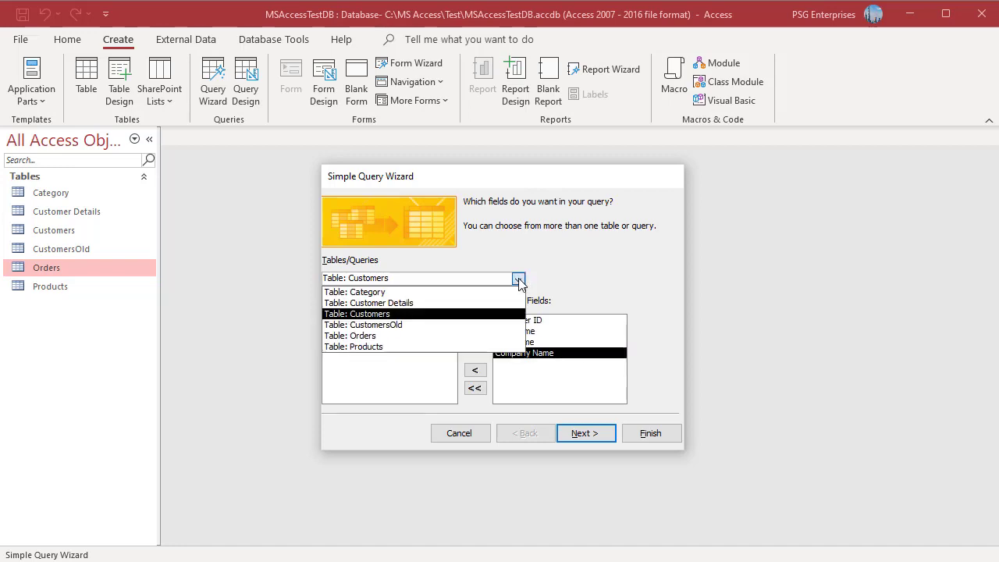
pyautogui.click(421, 303)
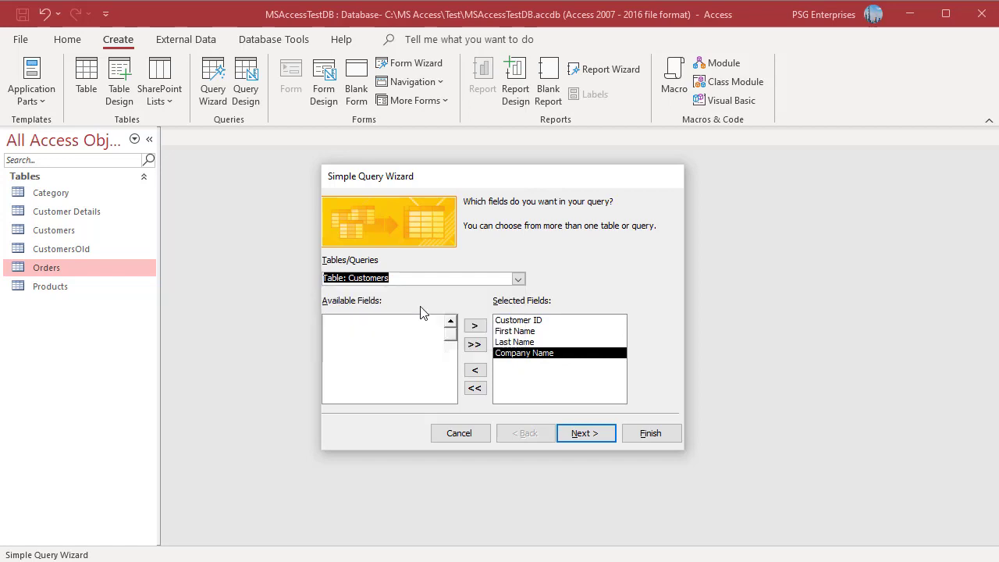
pyautogui.click(473, 346)
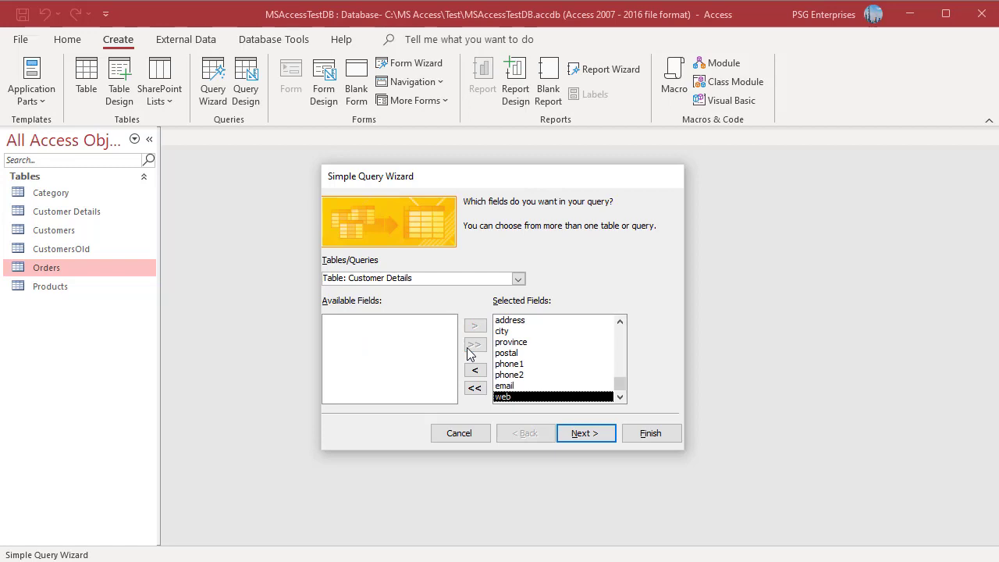
pyautogui.click(587, 437)
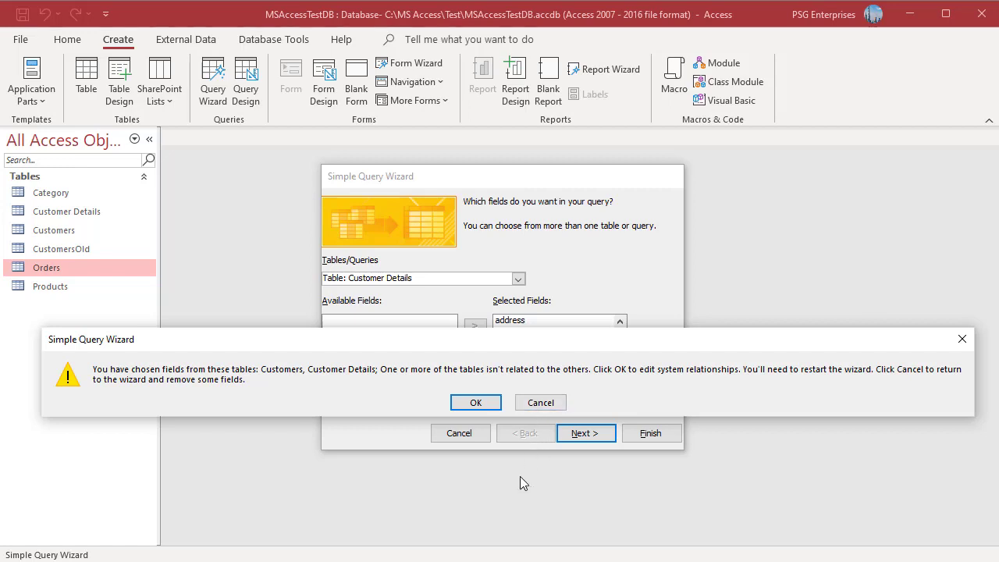
# Open the system relationships, relate Customers to Customer Details through Customer ID, and close the relationships window
pyautogui.click(476, 402)
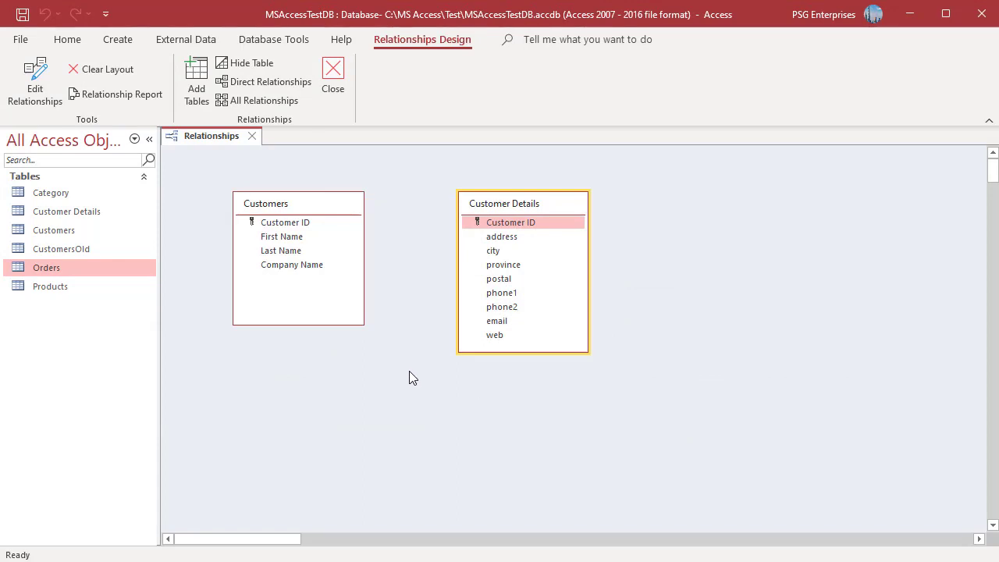
pyautogui.click(351, 228)
pyautogui.moveTo(351, 229); pyautogui.dragTo(464, 226)
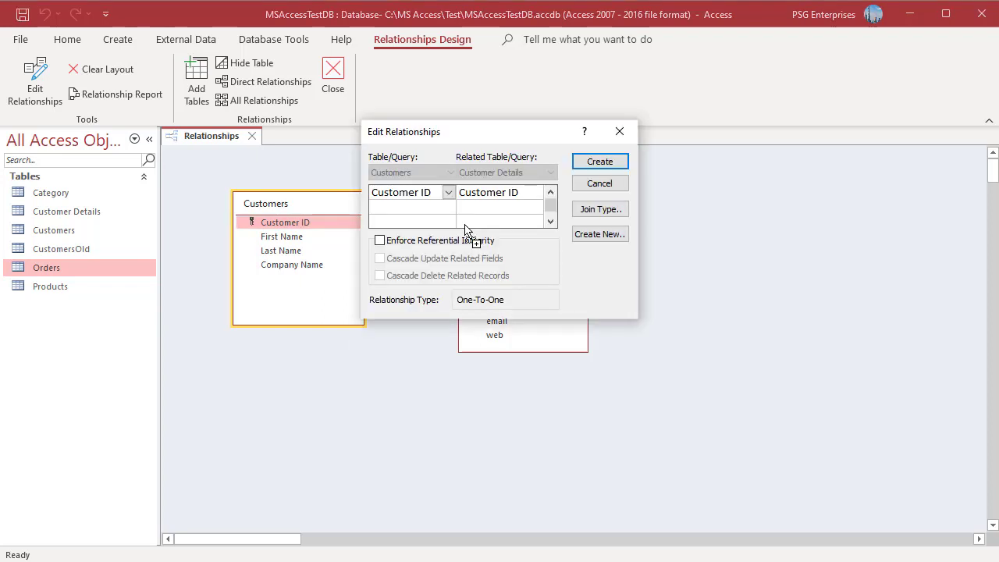
pyautogui.click(594, 170)
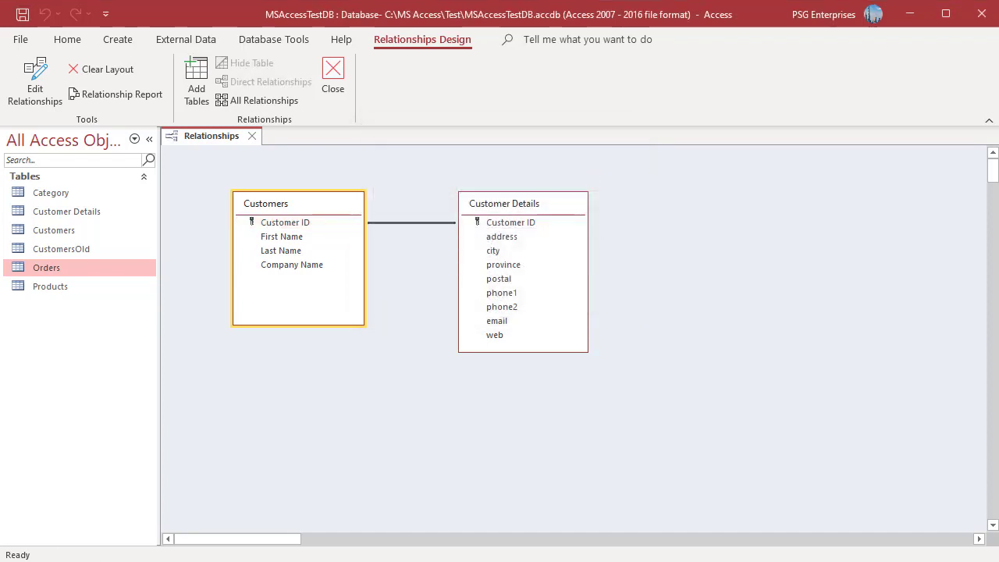
pyautogui.click(333, 78)
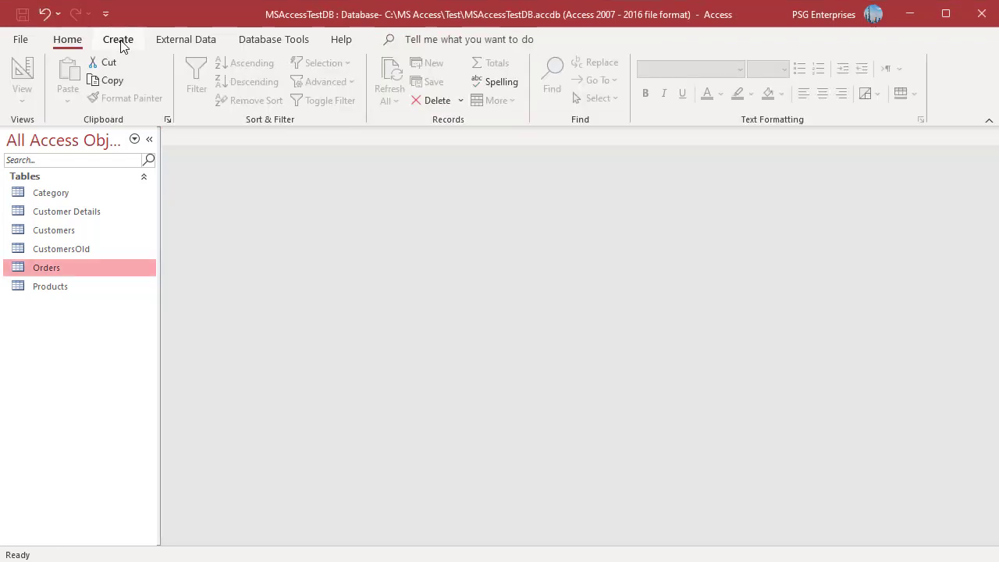
# Restart the Simple Query Wizard and select all fields from the Customers and Customer Details tables
pyautogui.click(120, 43)
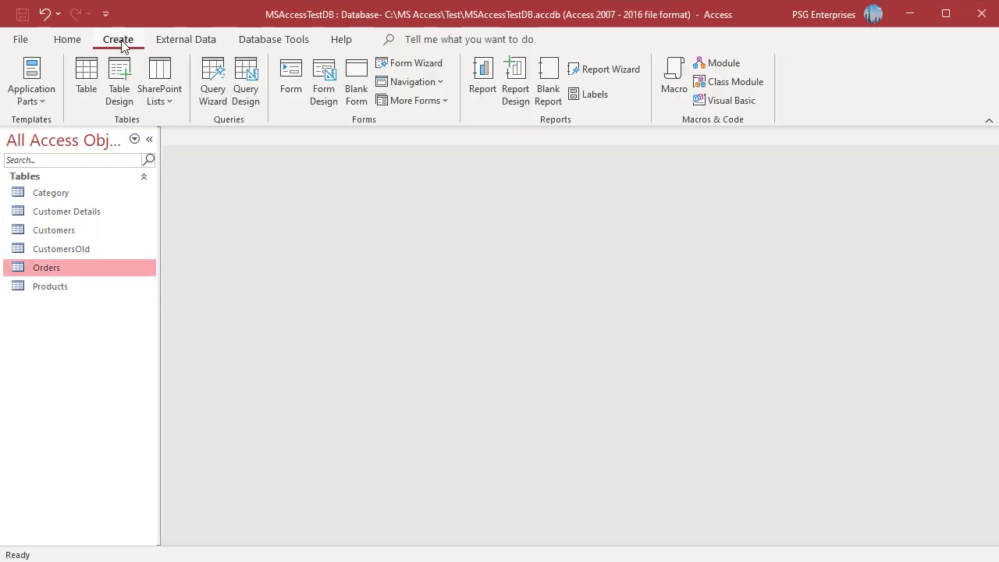
pyautogui.click(211, 92)
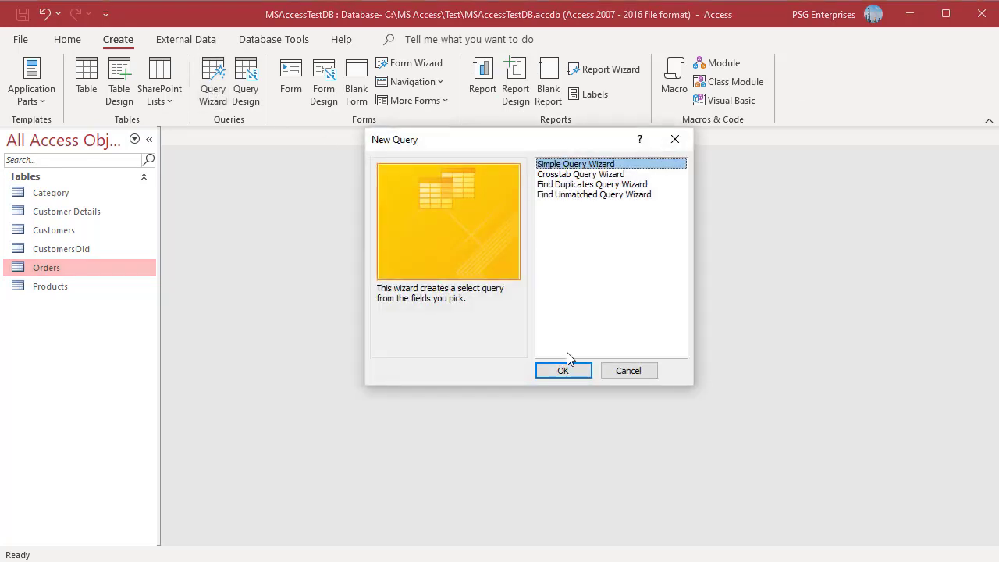
pyautogui.click(562, 372)
pyautogui.click(489, 256)
pyautogui.click(328, 286)
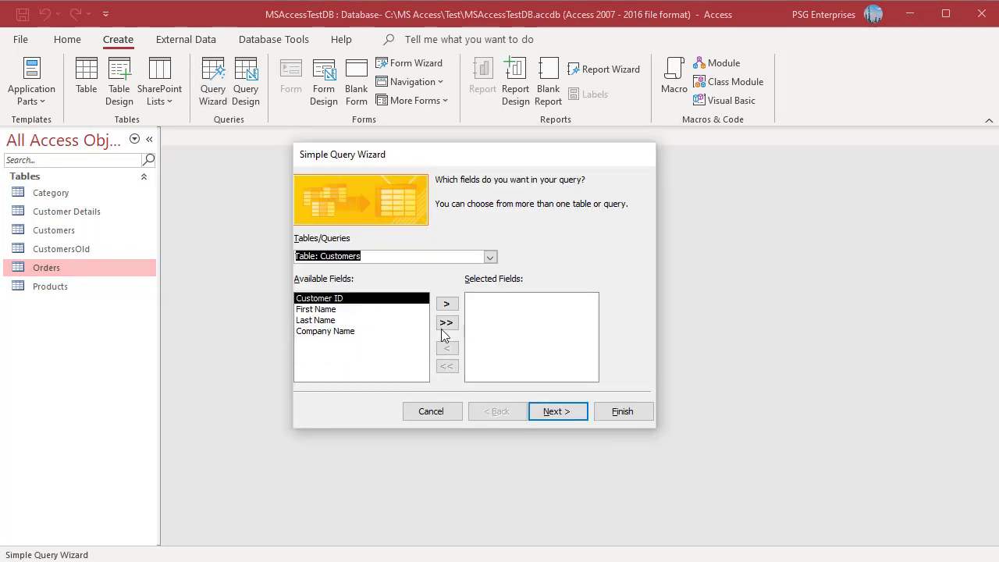
pyautogui.click(447, 321)
pyautogui.click(489, 256)
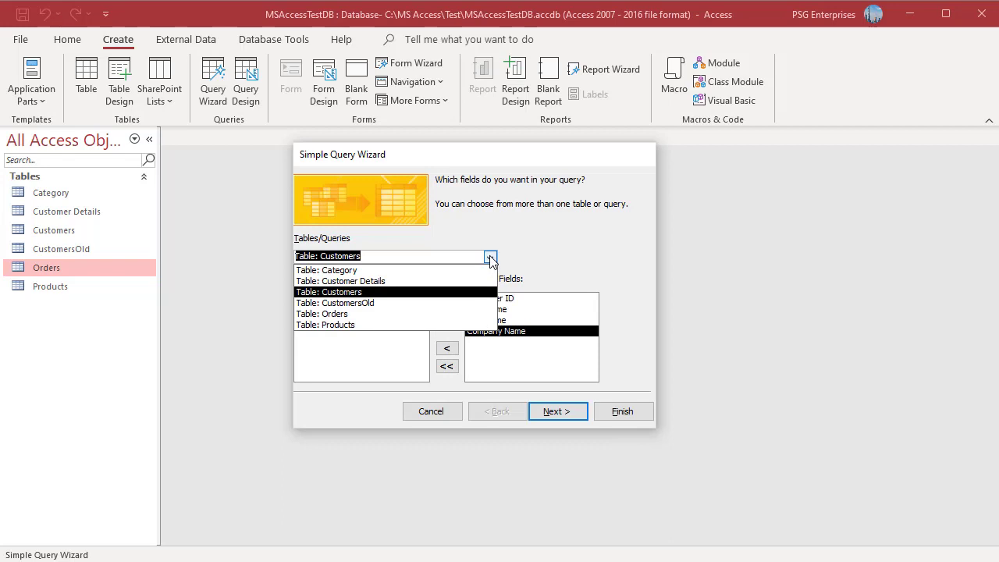
pyautogui.click(393, 281)
pyautogui.click(447, 321)
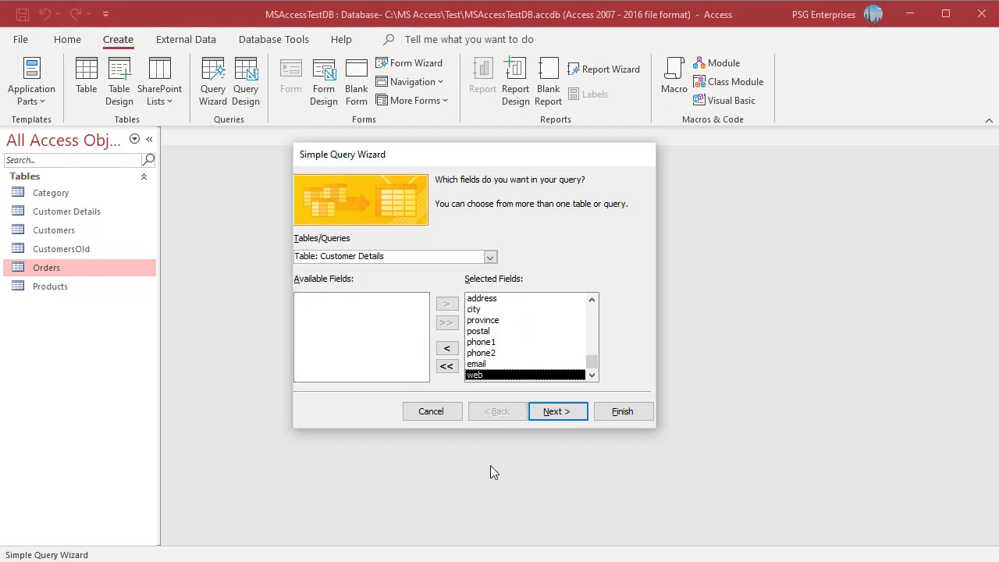
# Finish the query titled Customers Query with the option to open it for viewing, and close its datasheet
pyautogui.click(552, 411)
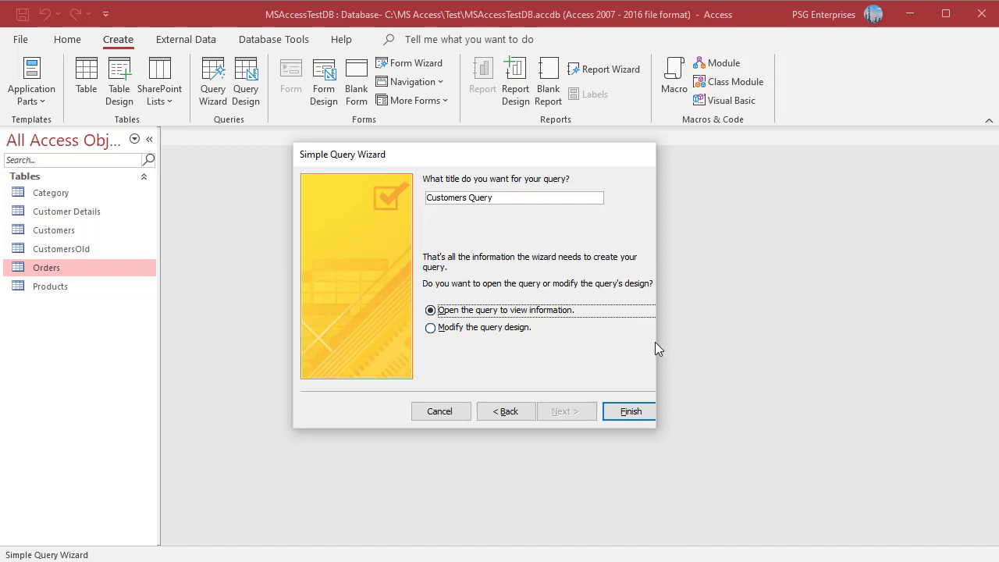
pyautogui.click(629, 411)
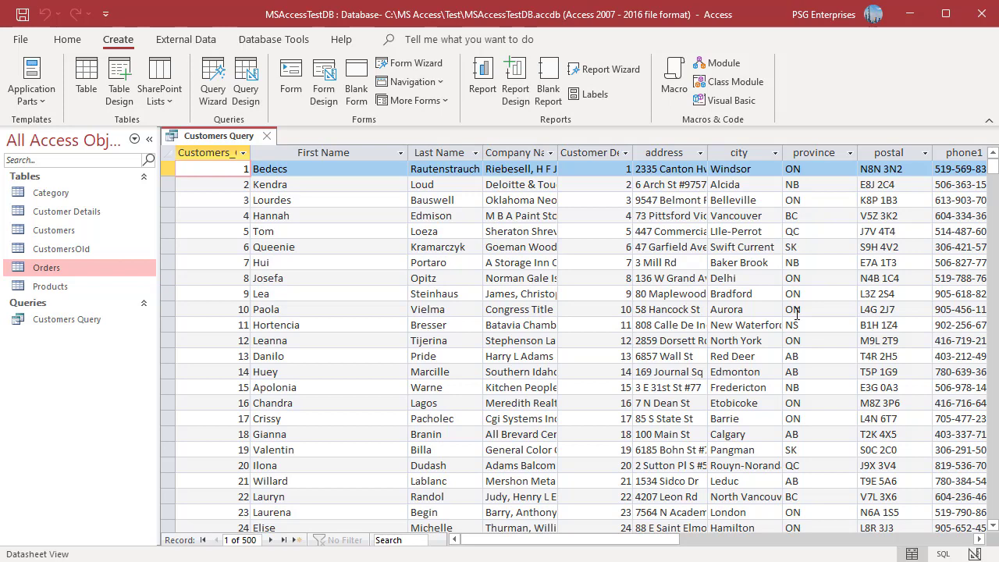
pyautogui.click(266, 137)
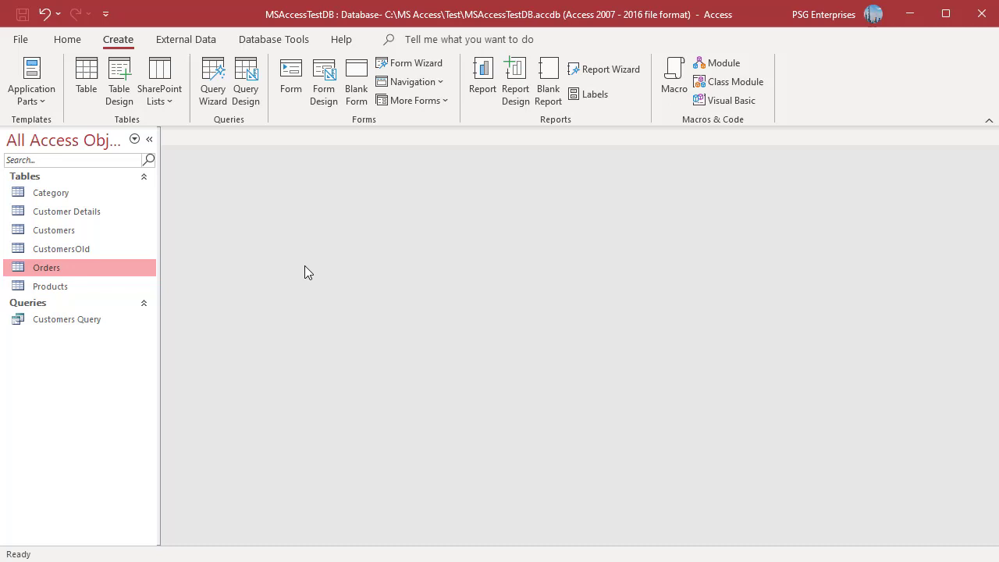
# Start the Simple Query Wizard and select all fields from the Orders table plus Name from the Products table
pyautogui.press('Down')
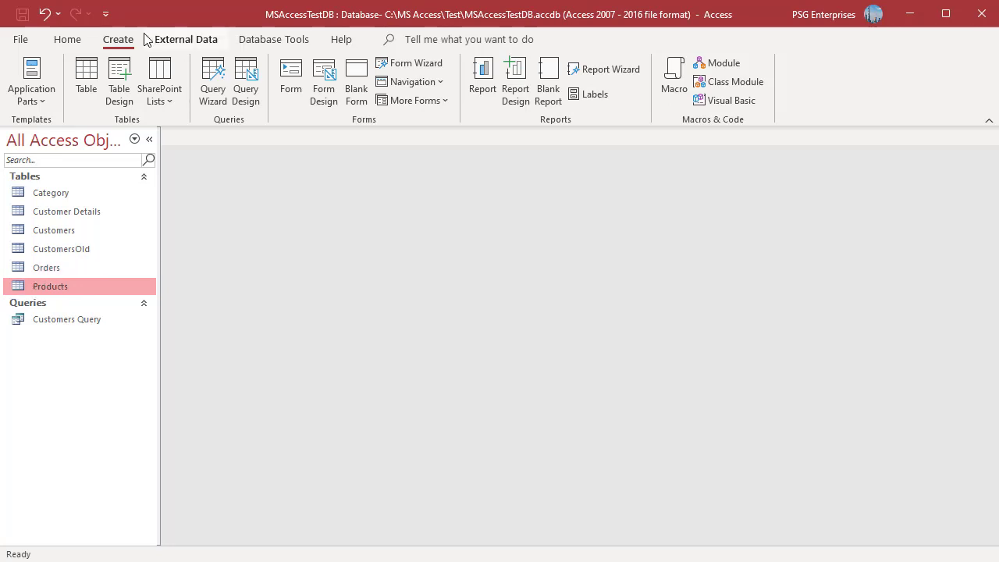
pyautogui.click(211, 93)
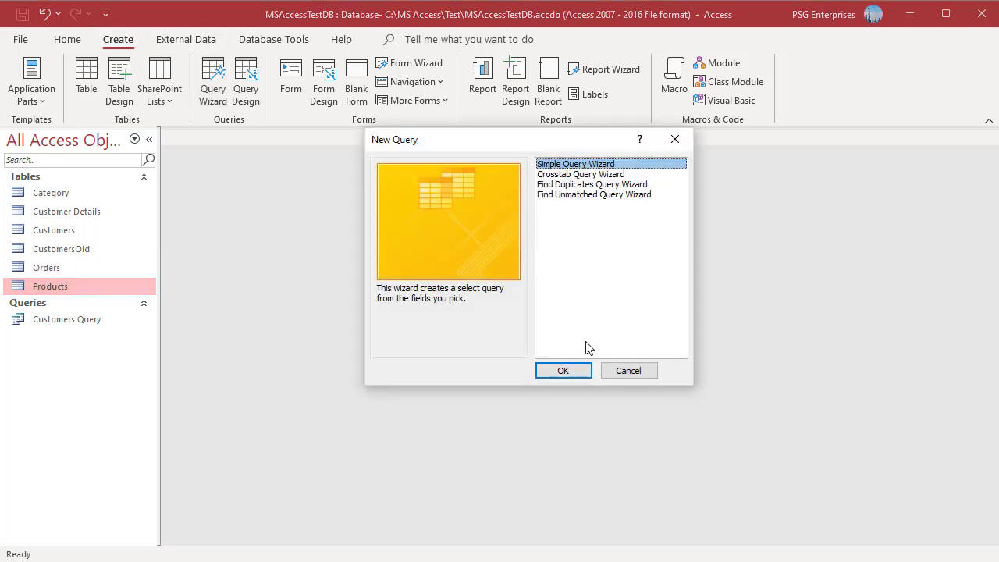
pyautogui.click(544, 371)
pyautogui.click(472, 271)
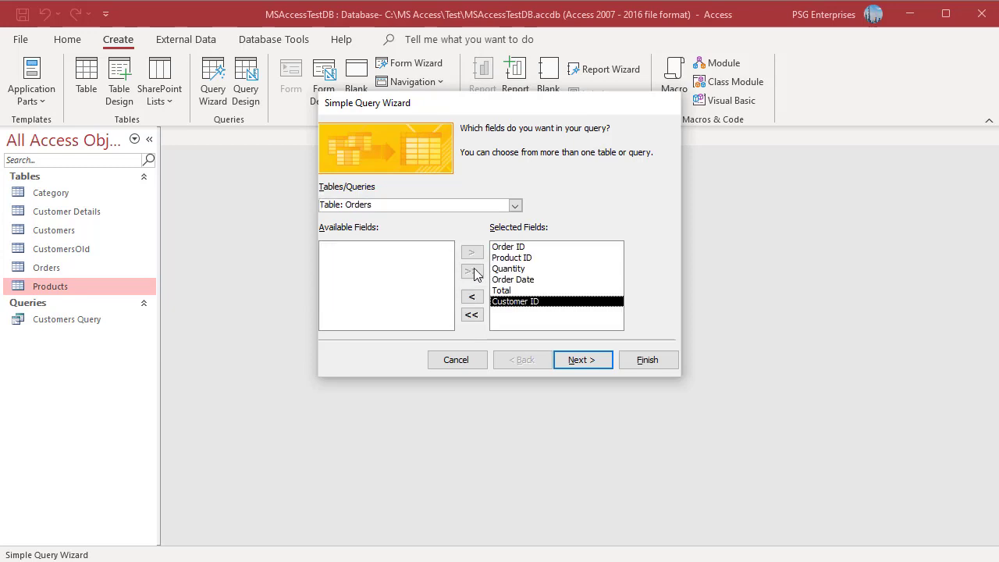
pyautogui.click(514, 206)
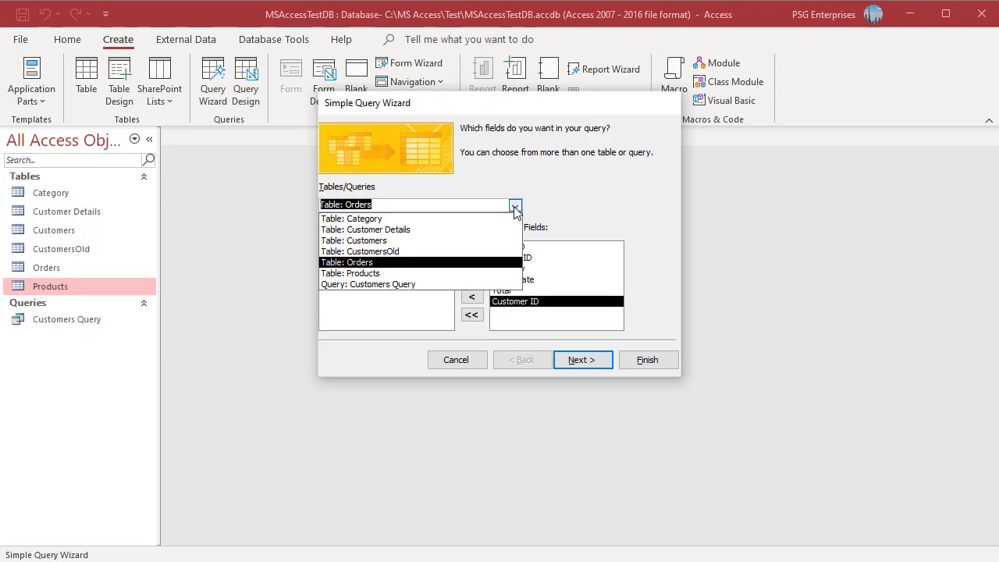
pyautogui.click(380, 275)
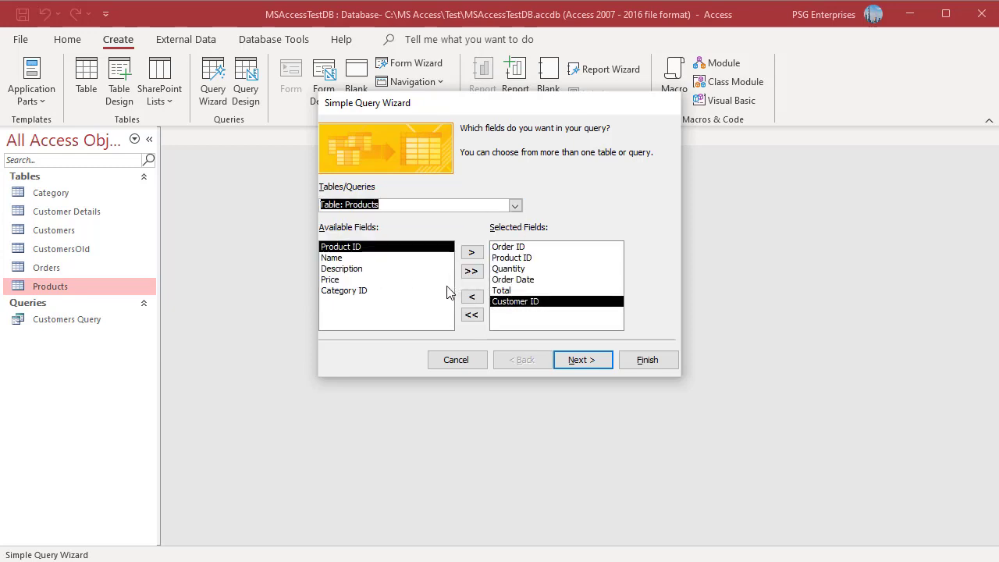
pyautogui.click(348, 258)
pyautogui.click(472, 254)
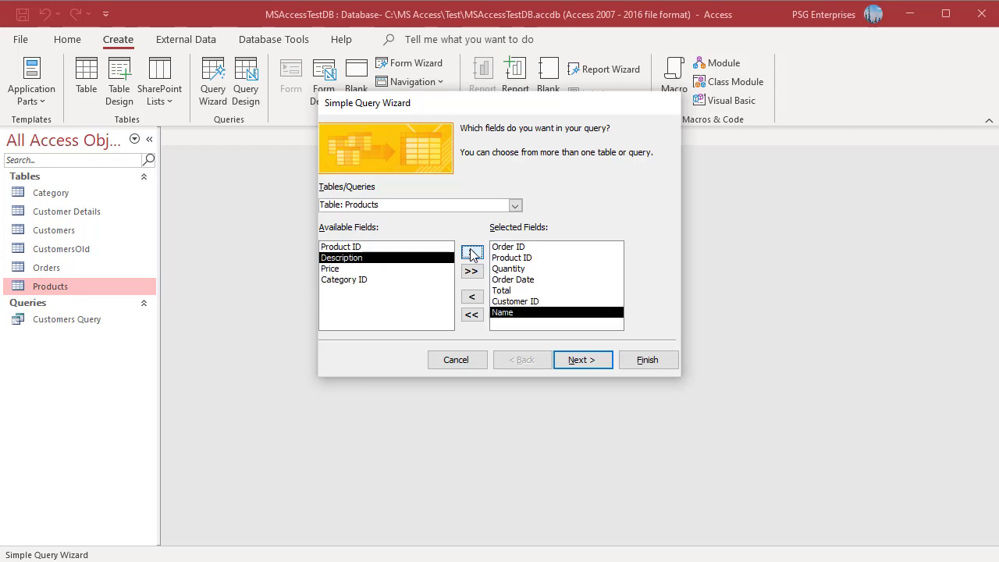
# Finish the detail query titled Orders Query with the option to open it for viewing, and close its datasheet
pyautogui.click(586, 364)
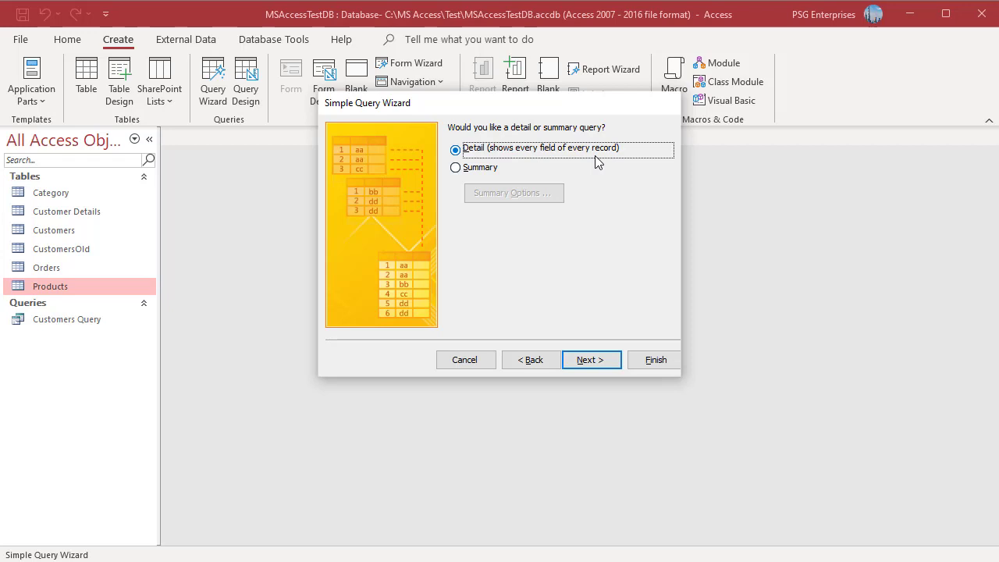
pyautogui.click(591, 361)
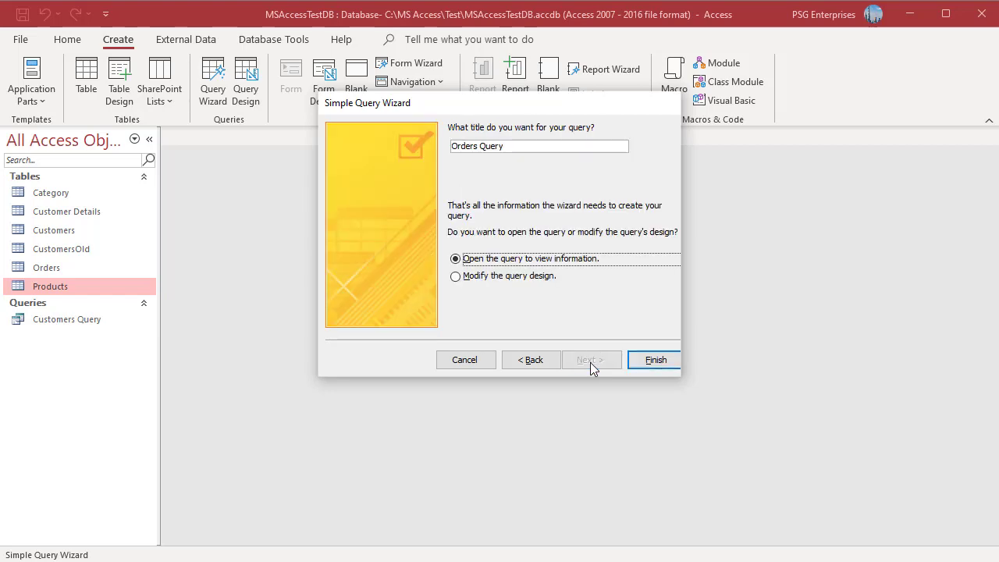
pyautogui.click(647, 364)
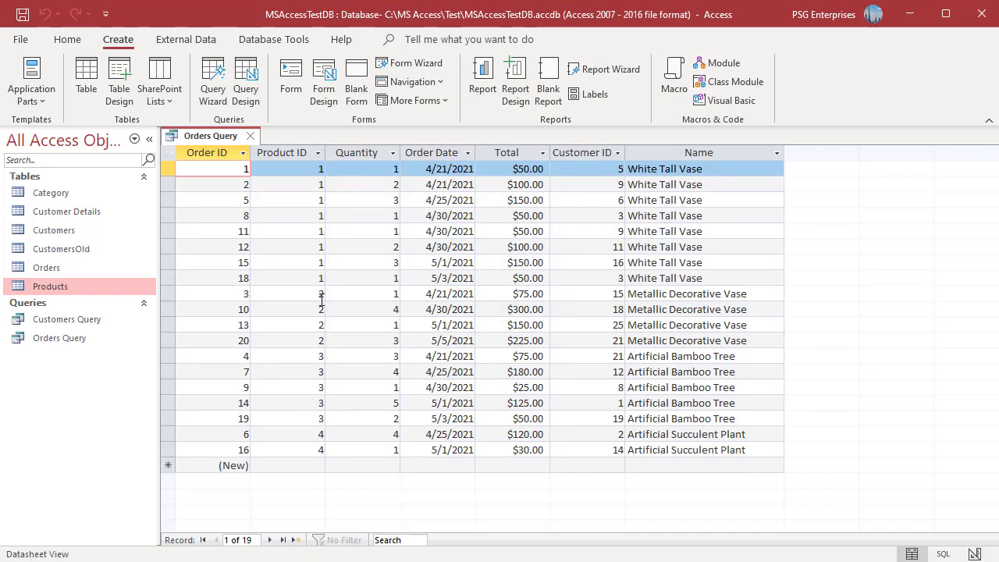
pyautogui.click(252, 136)
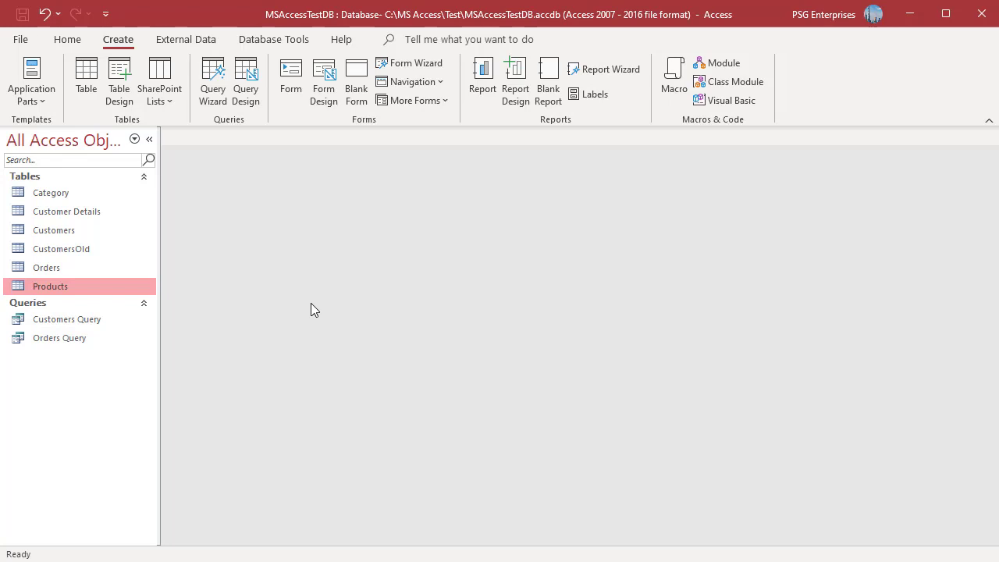
# Start another simple query and select Product ID, Quantity and Total from the Orders table
pyautogui.click(212, 78)
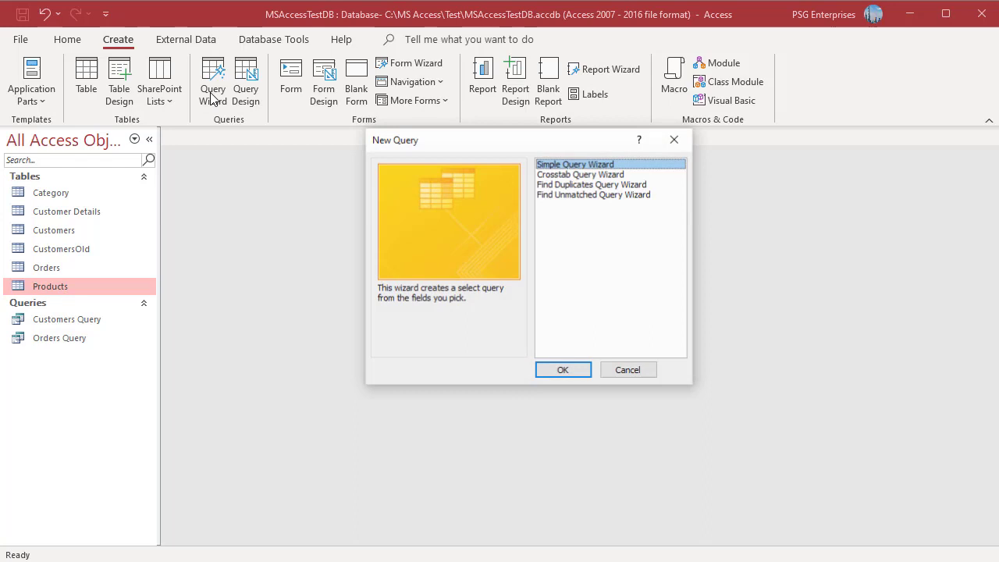
pyautogui.click(553, 373)
pyautogui.click(365, 326)
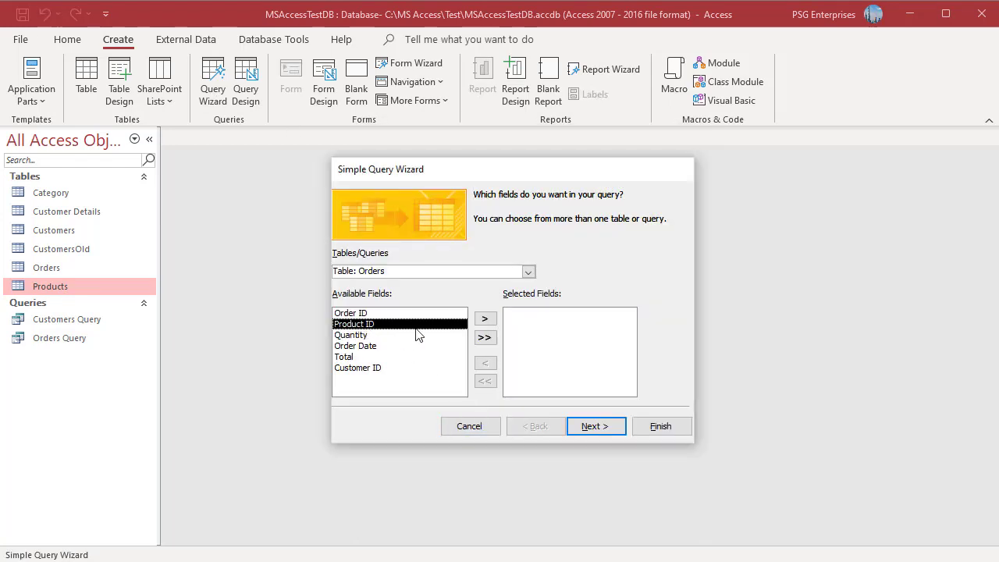
pyautogui.click(487, 321)
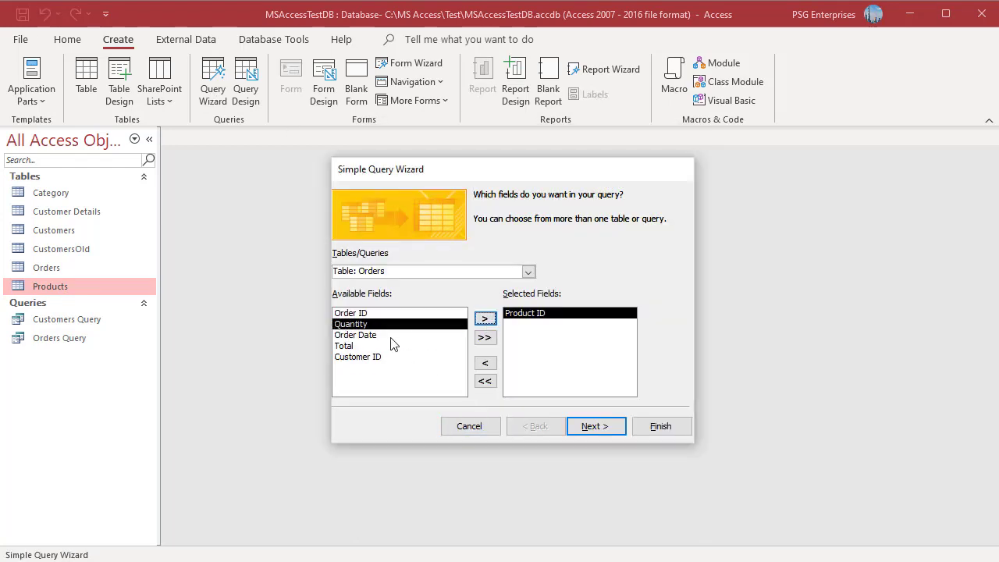
pyautogui.click(485, 318)
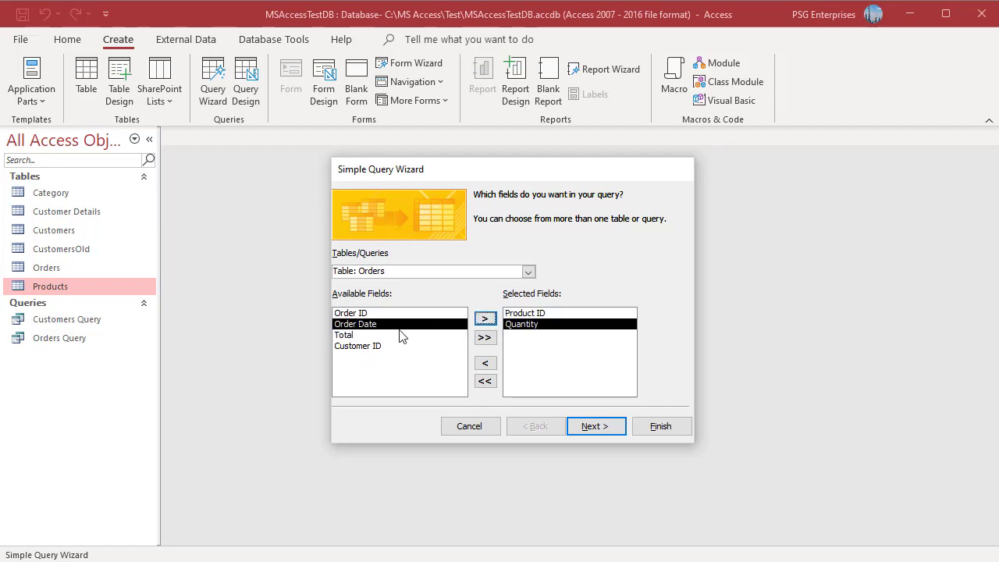
pyautogui.click(361, 337)
pyautogui.click(485, 321)
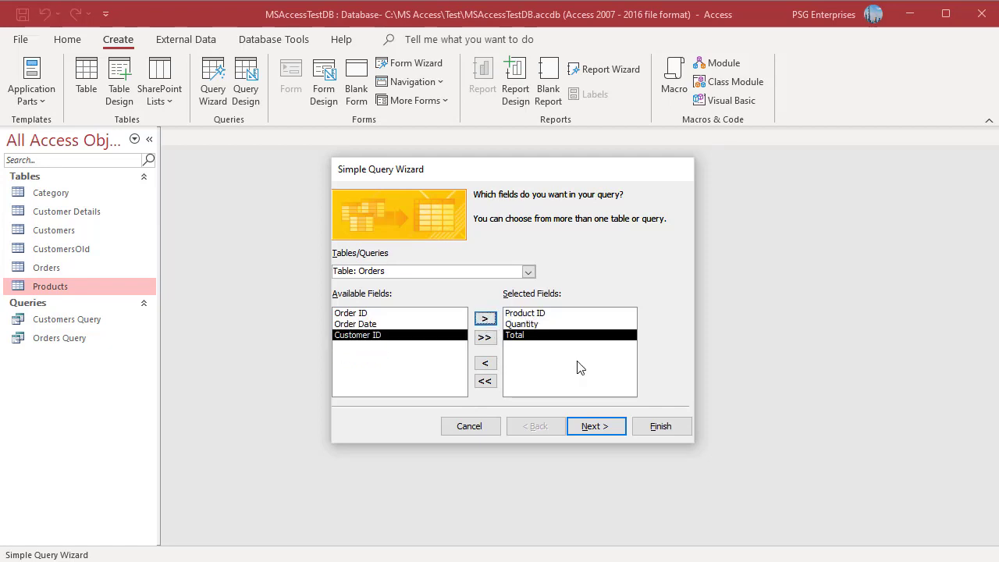
# Add the Name field from the Products table to the selected query fields
pyautogui.click(528, 272)
pyautogui.click(386, 340)
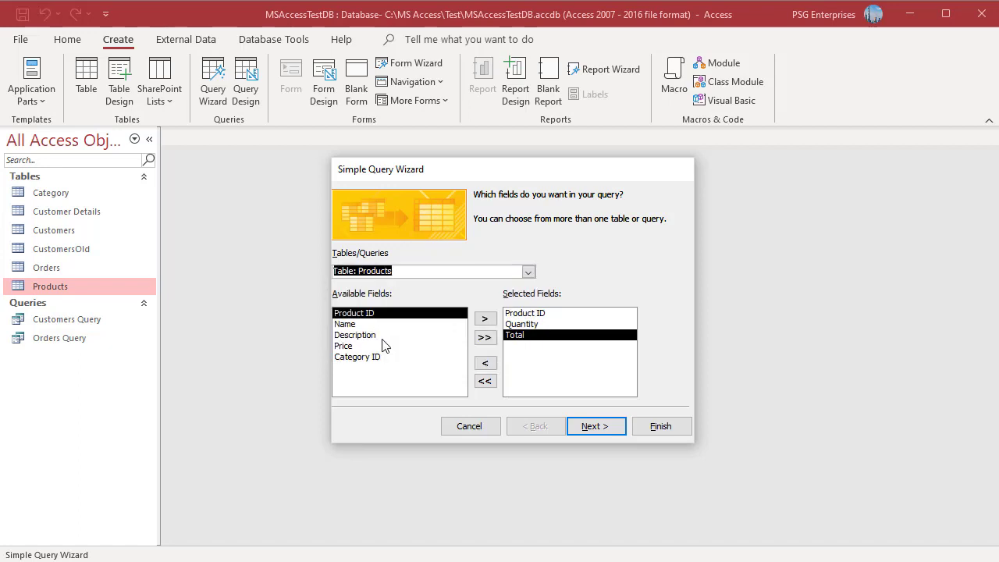
pyautogui.click(356, 326)
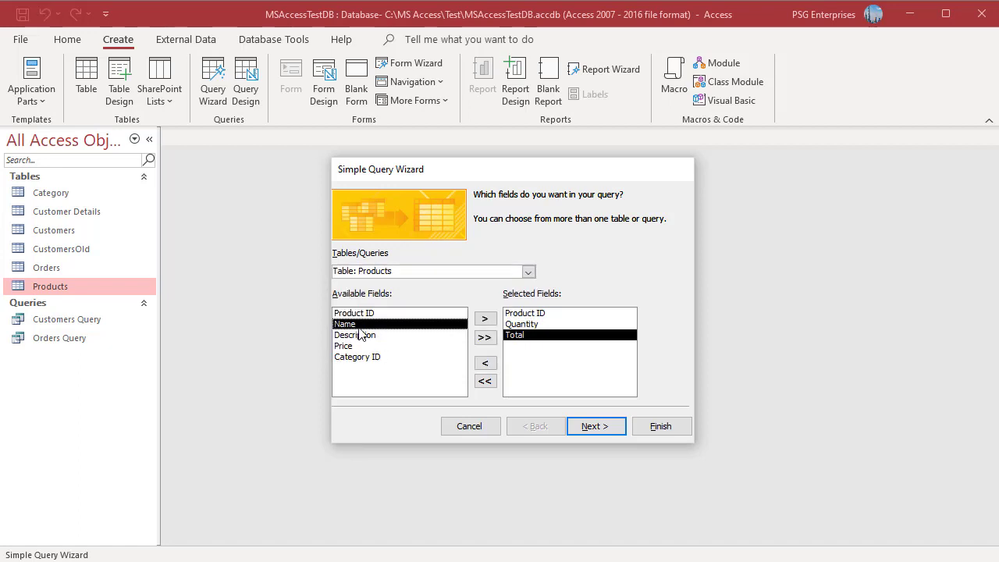
pyautogui.click(484, 320)
pyautogui.click(483, 320)
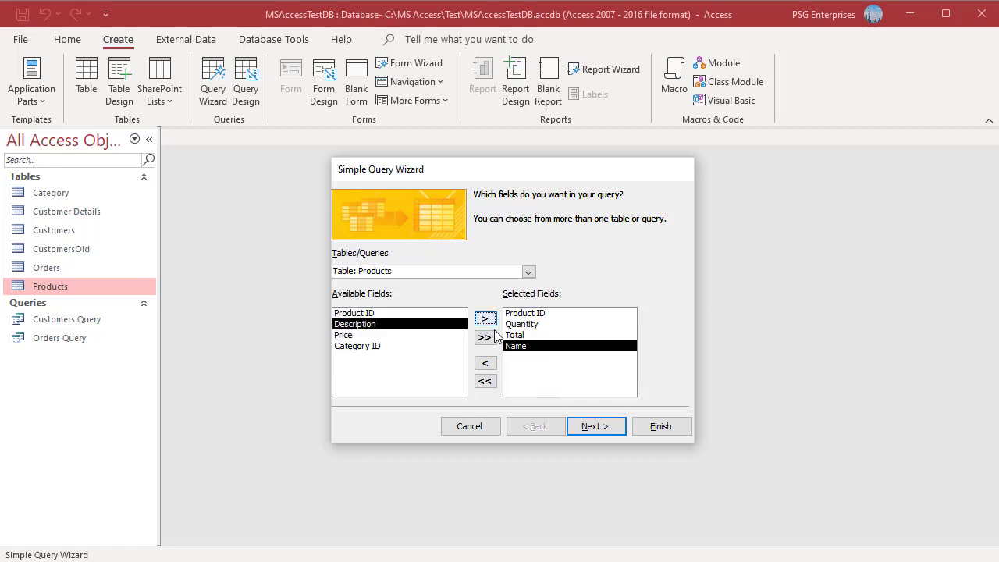
# Make it a summary query with the Sum of Quantity and Total and a count of records in Orders
pyautogui.click(590, 430)
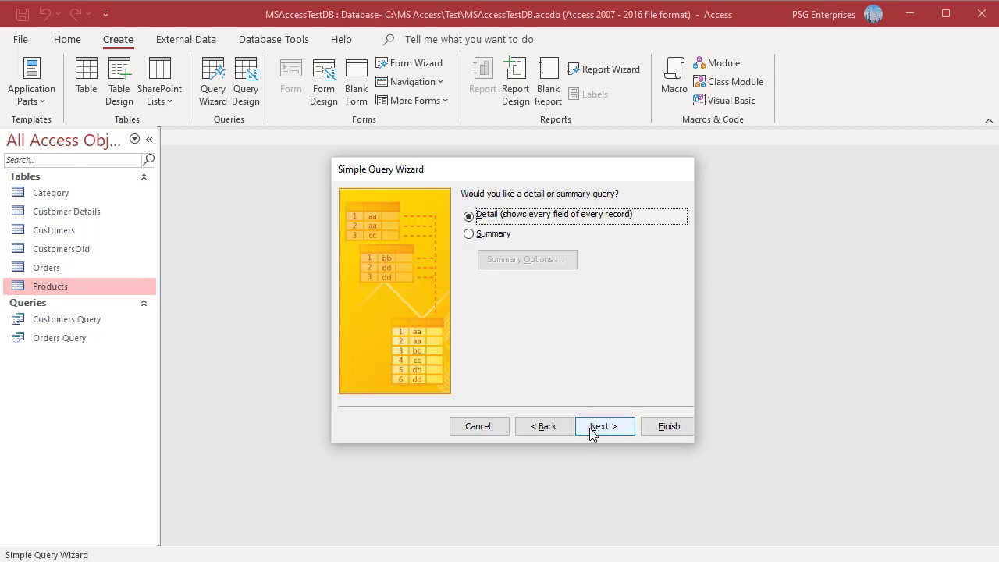
pyautogui.click(469, 235)
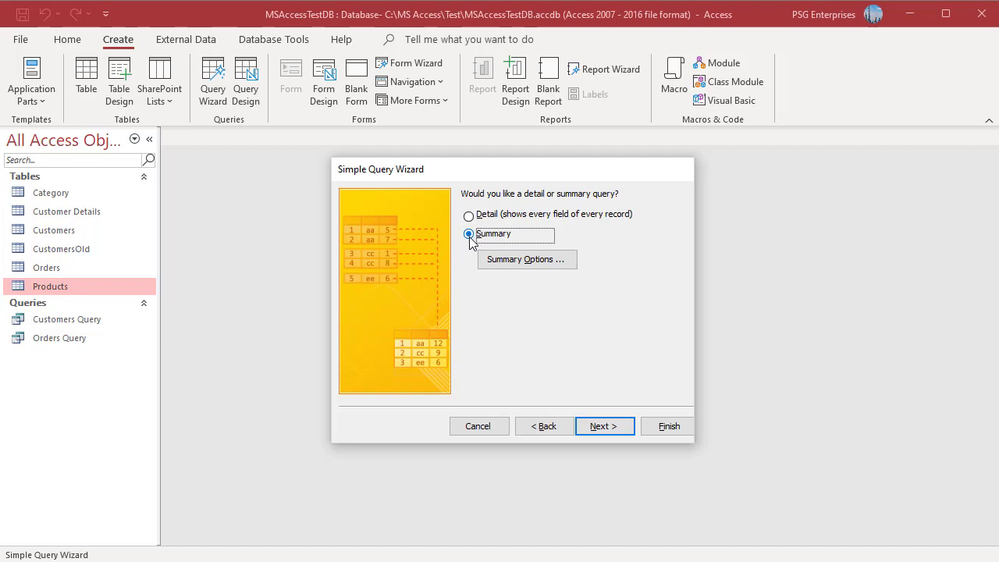
pyautogui.click(523, 261)
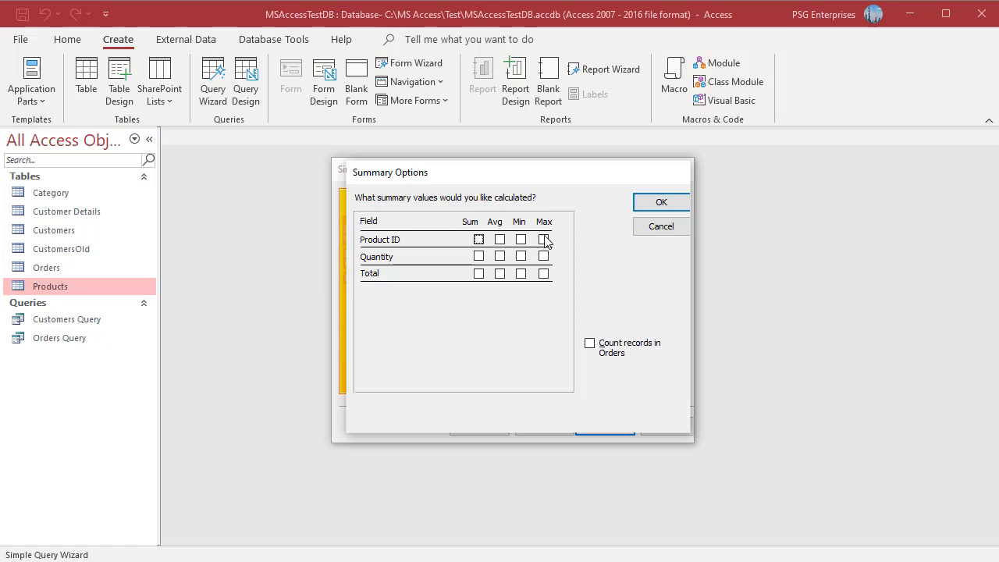
pyautogui.click(479, 256)
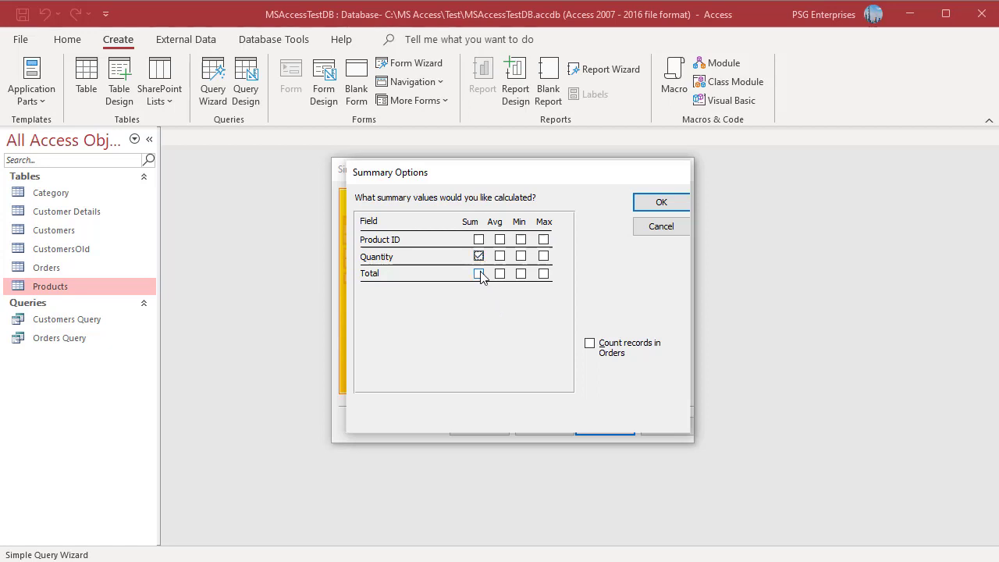
pyautogui.click(478, 273)
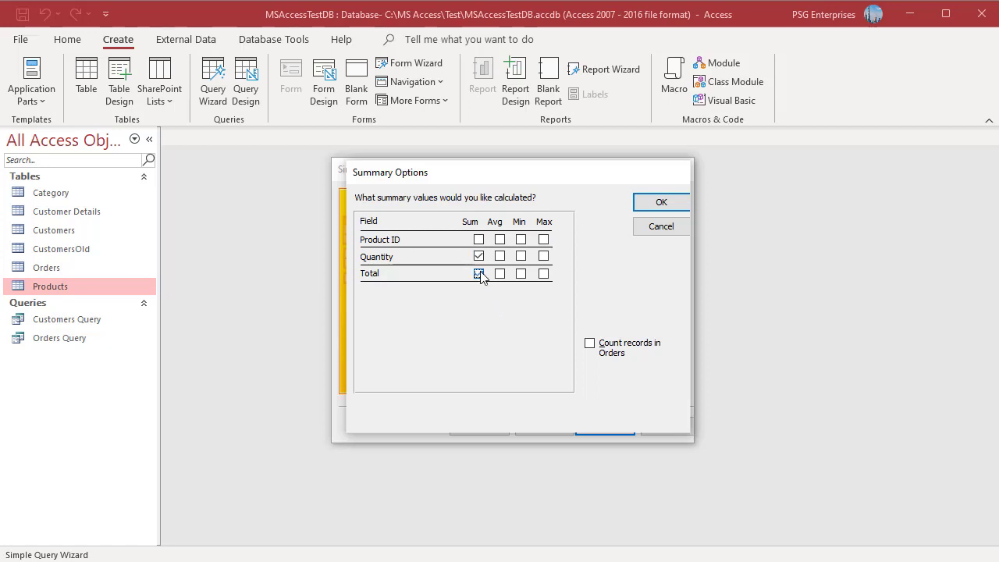
pyautogui.click(590, 345)
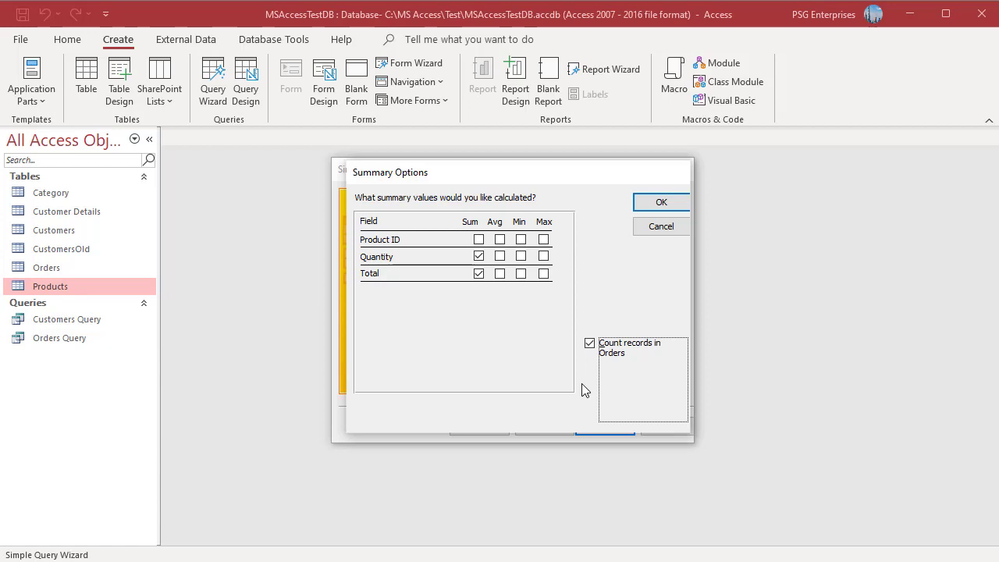
pyautogui.click(651, 206)
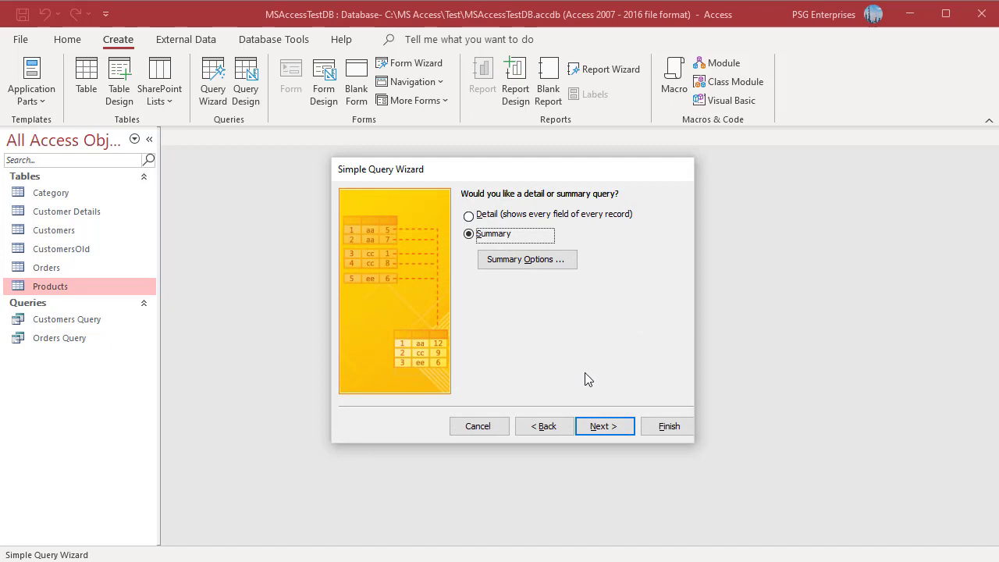
# Finish the summary query with its suggested title, view the results and close the datasheet
pyautogui.click(603, 433)
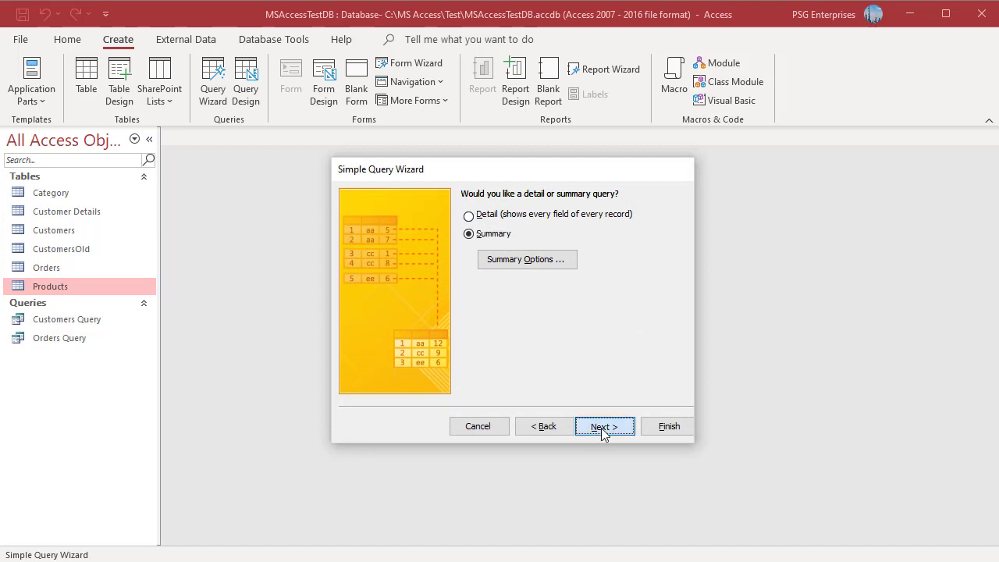
pyautogui.click(675, 433)
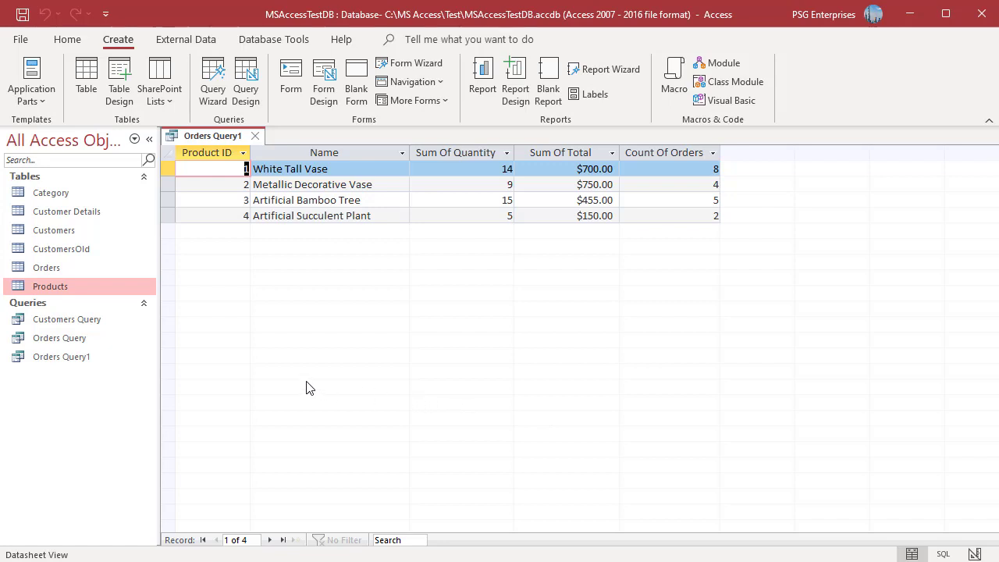
pyautogui.click(255, 136)
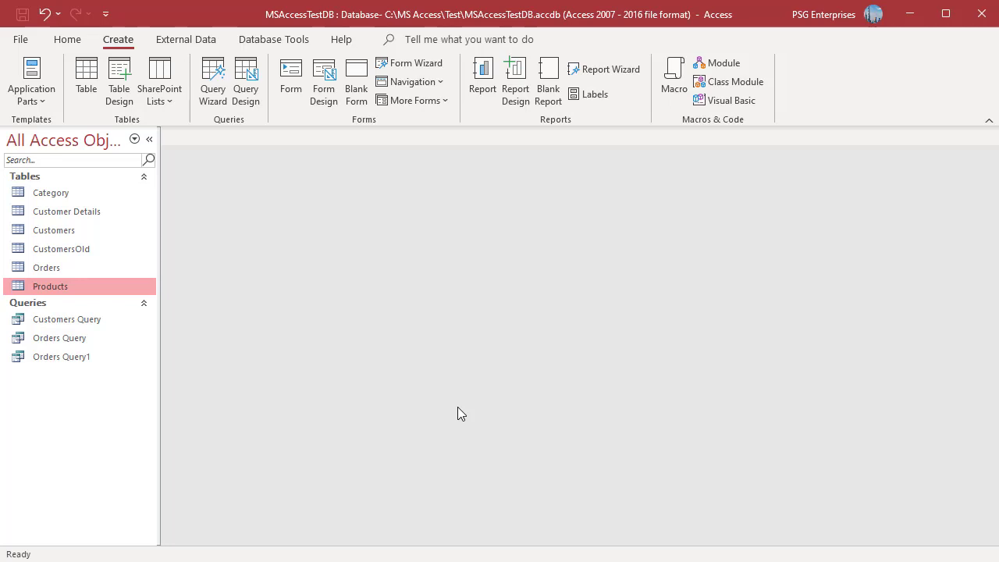
# Start a new simple query and select Quantity, Order Date and Total from the Orders table
pyautogui.click(223, 92)
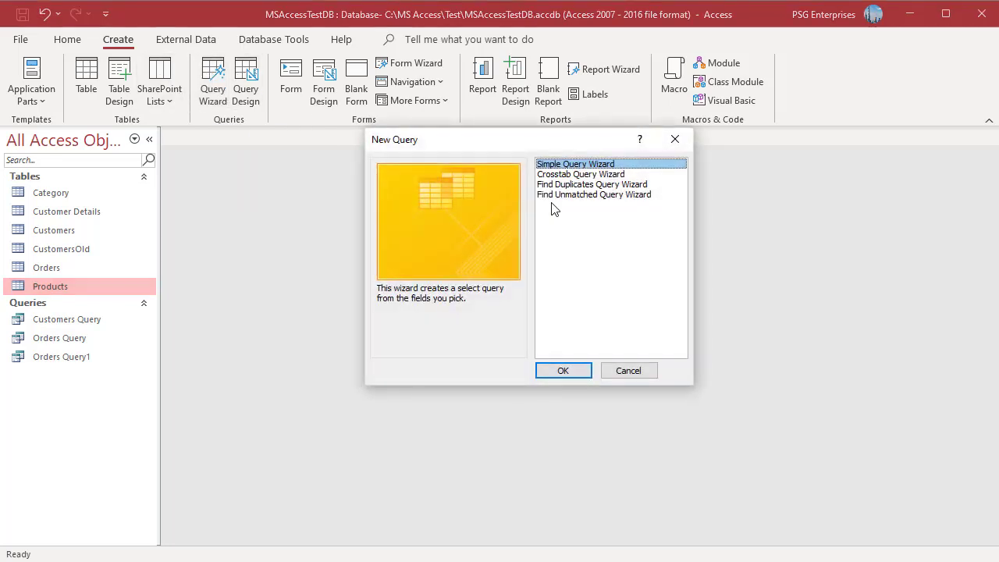
pyautogui.click(572, 371)
pyautogui.click(383, 269)
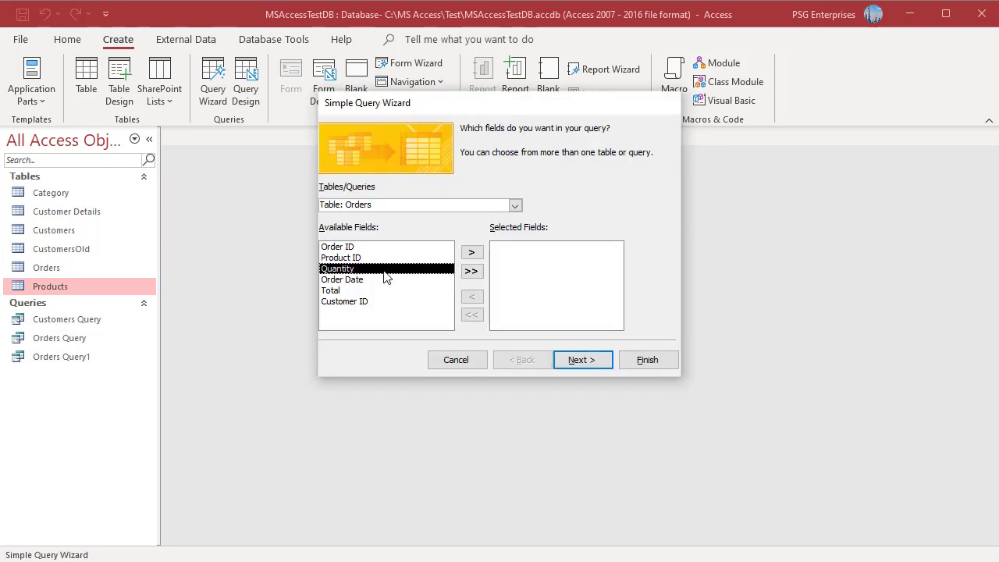
pyautogui.click(471, 254)
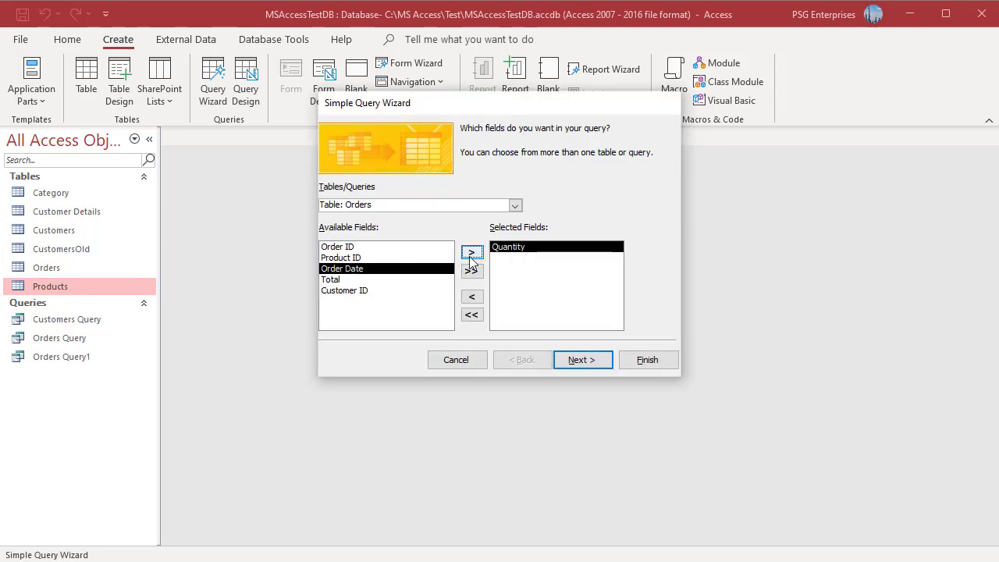
pyautogui.click(471, 254)
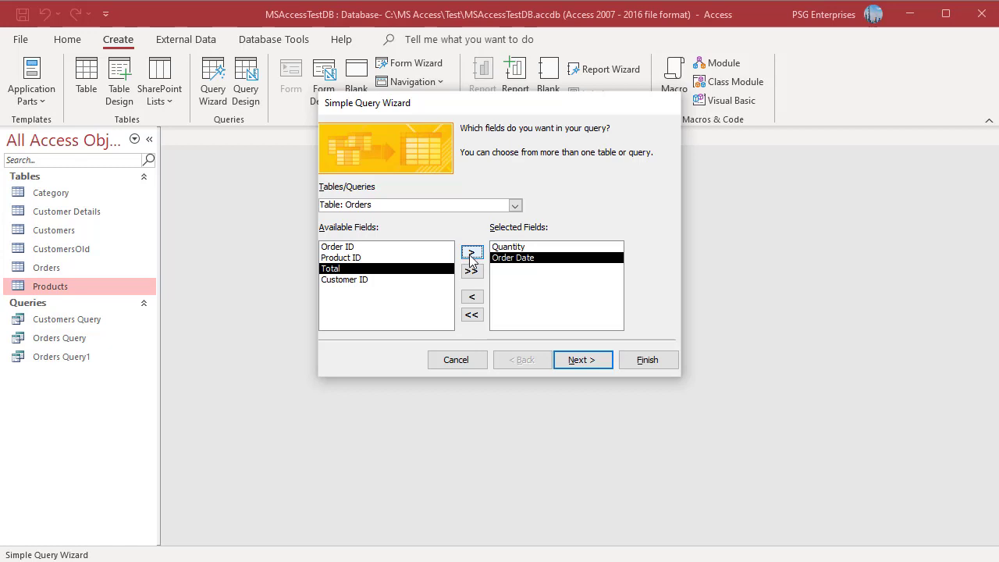
pyautogui.click(471, 253)
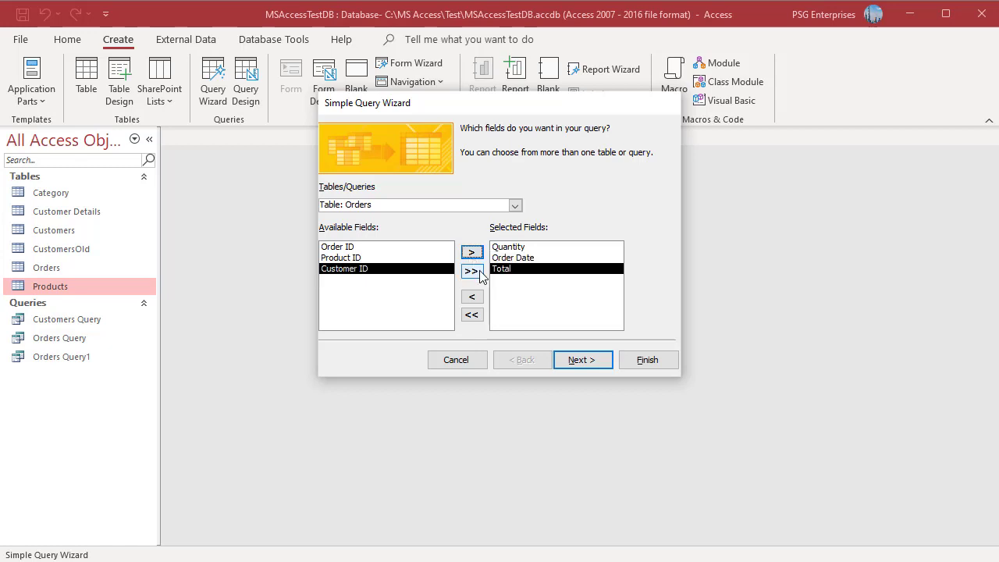
# Include the Name field from the Products table alongside the chosen Quantity, Order Date and Total fields
pyautogui.hotkey('alt', 't')
pyautogui.press('Down')
pyautogui.click(336, 258)
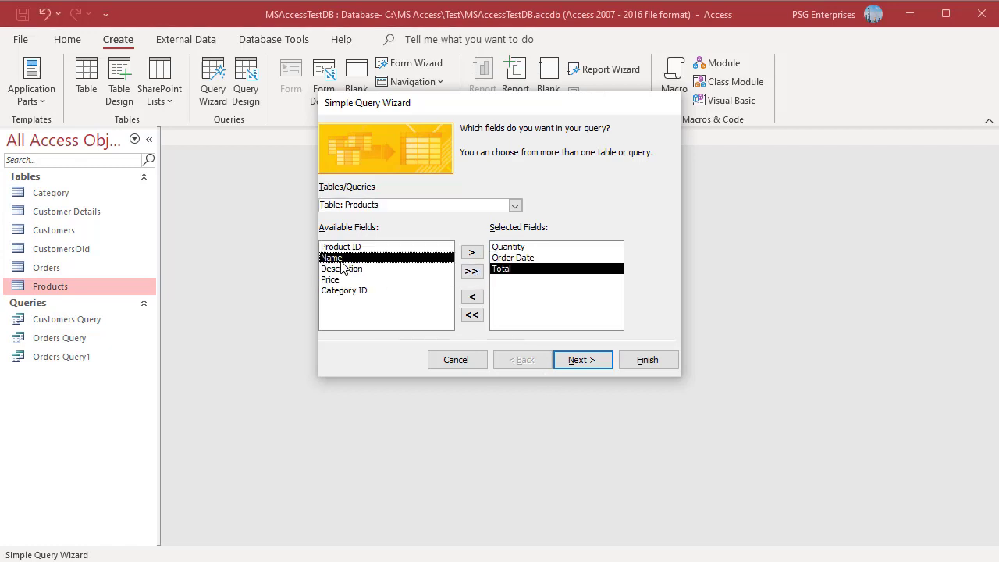
pyautogui.click(470, 253)
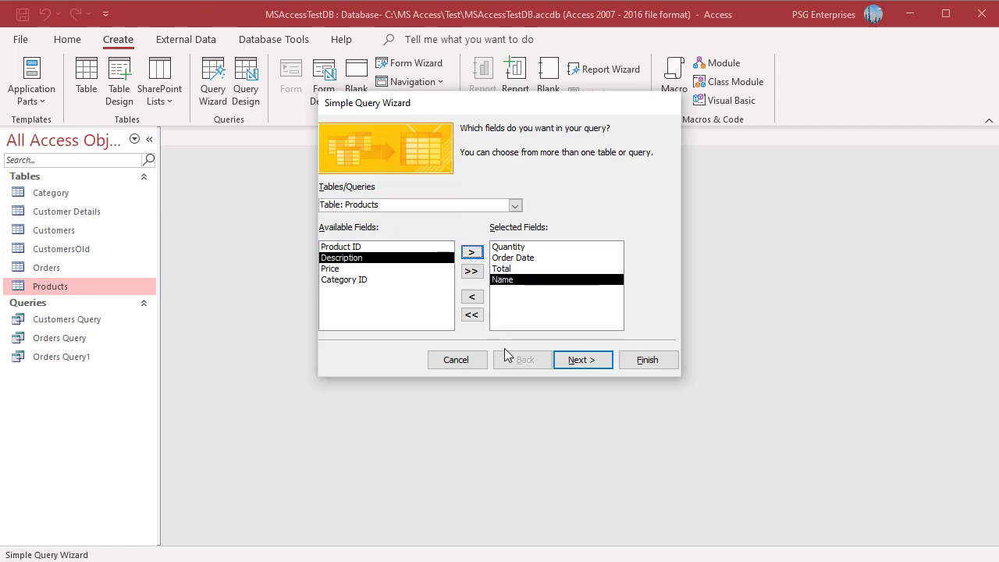
# Choose a summary query that sums Quantity and Total and counts the records in Orders
pyautogui.click(579, 360)
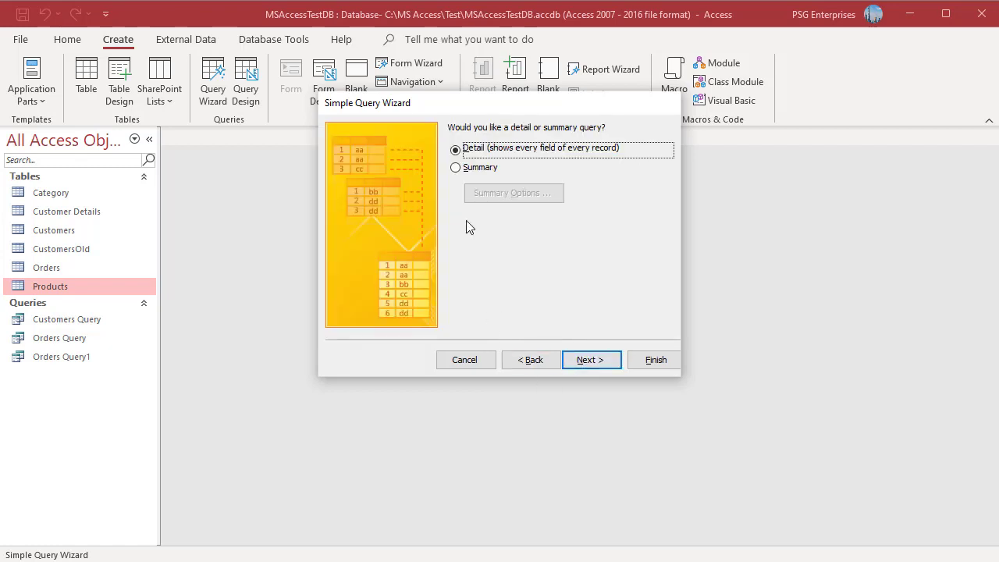
pyautogui.click(456, 169)
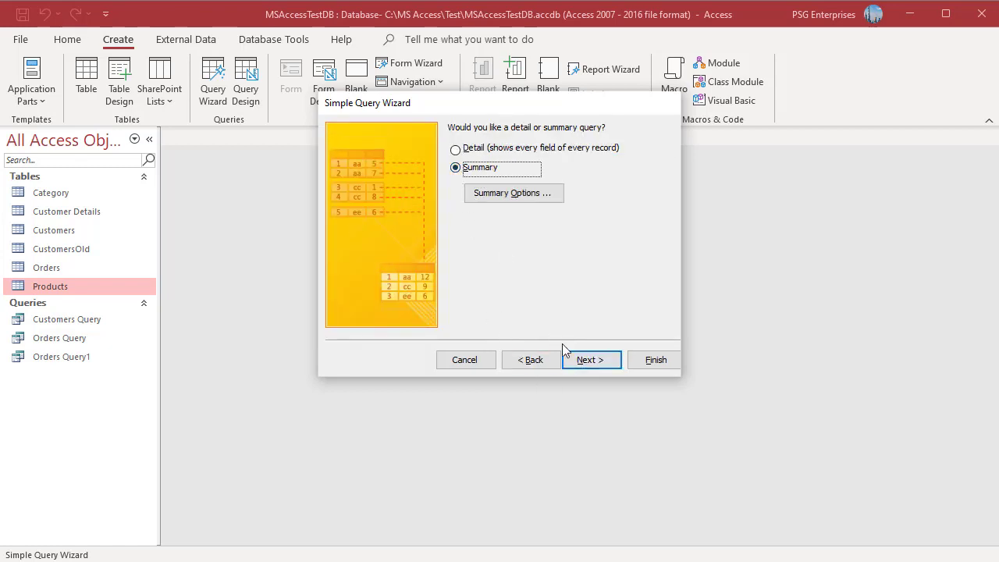
pyautogui.click(523, 193)
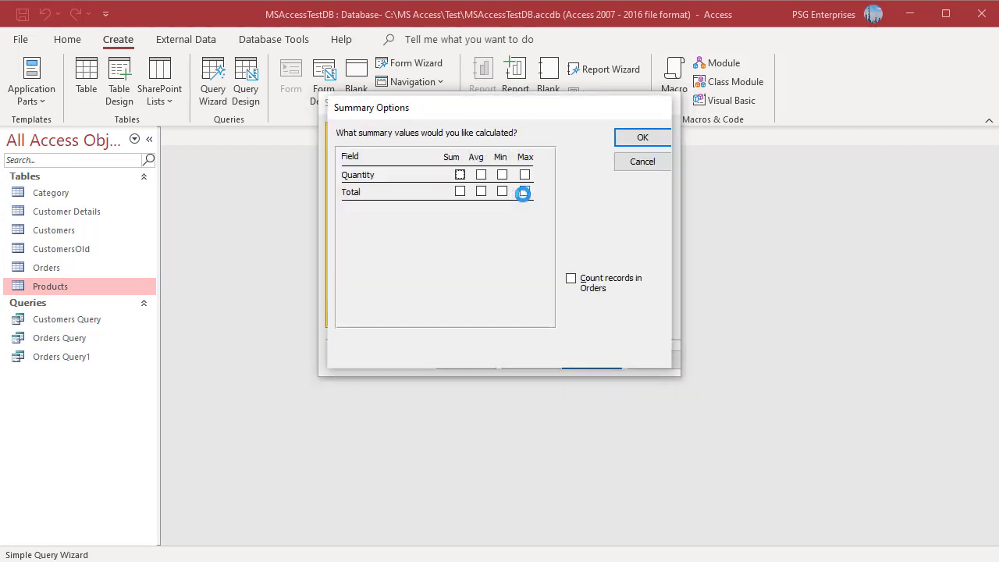
pyautogui.click(459, 174)
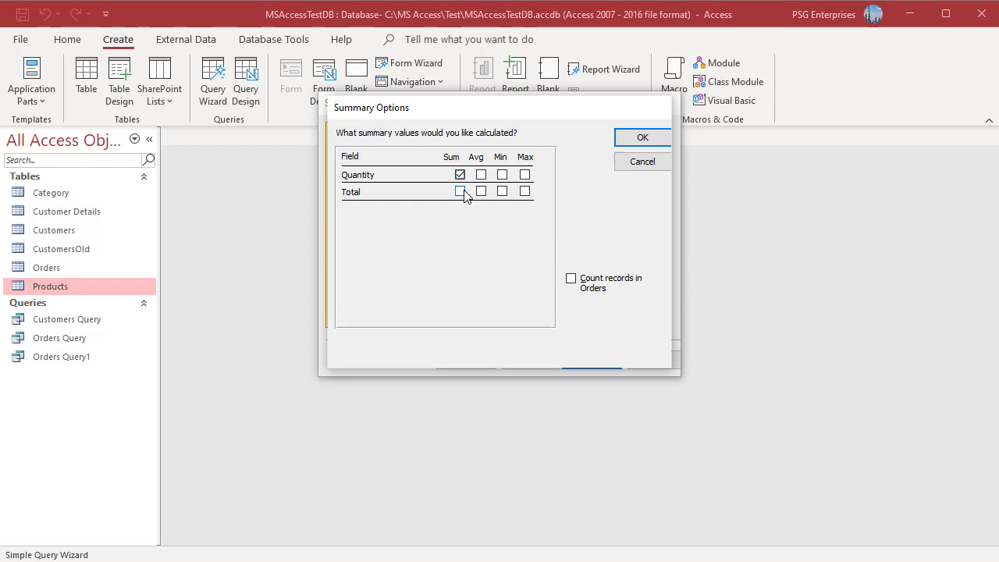
pyautogui.click(460, 192)
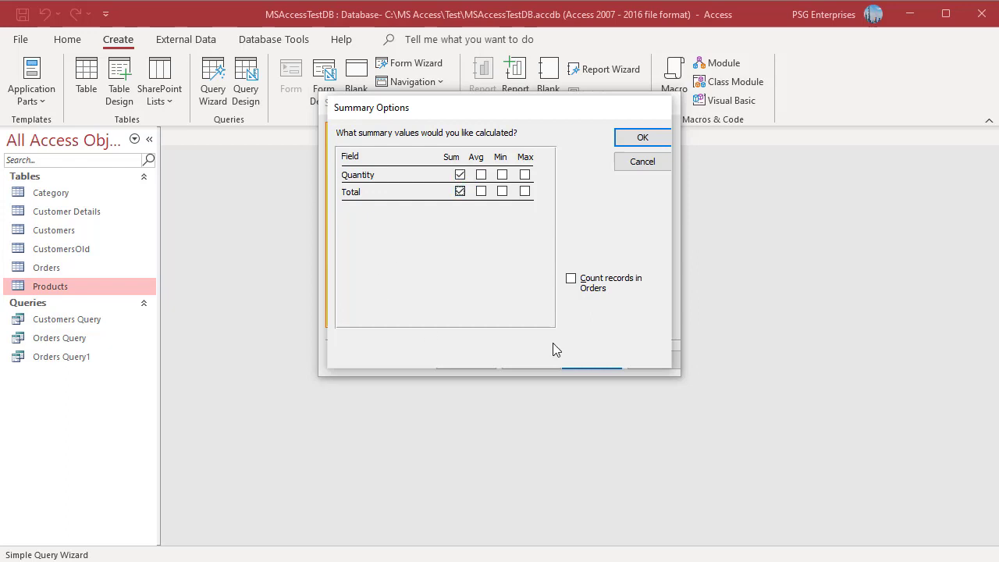
pyautogui.click(570, 279)
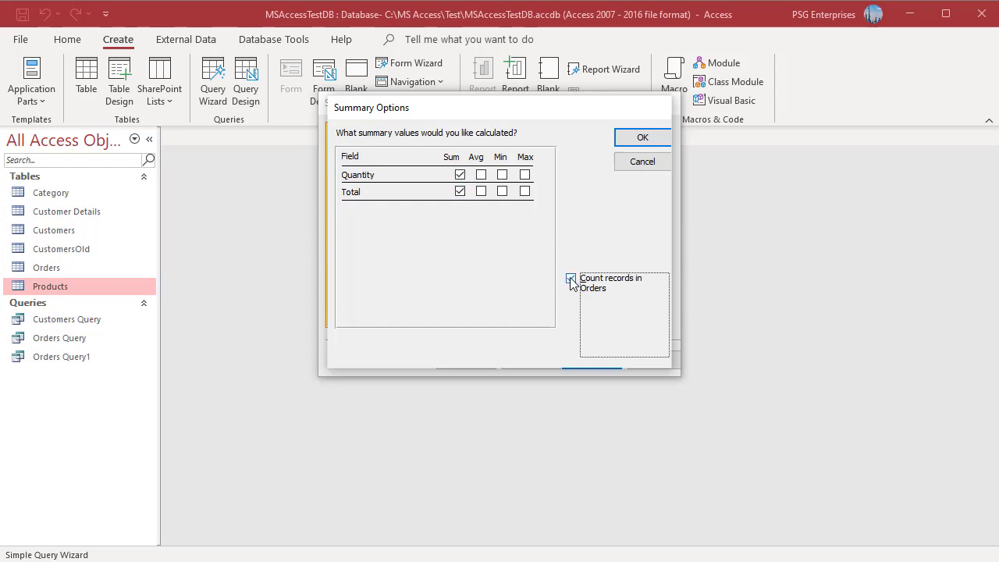
pyautogui.click(641, 139)
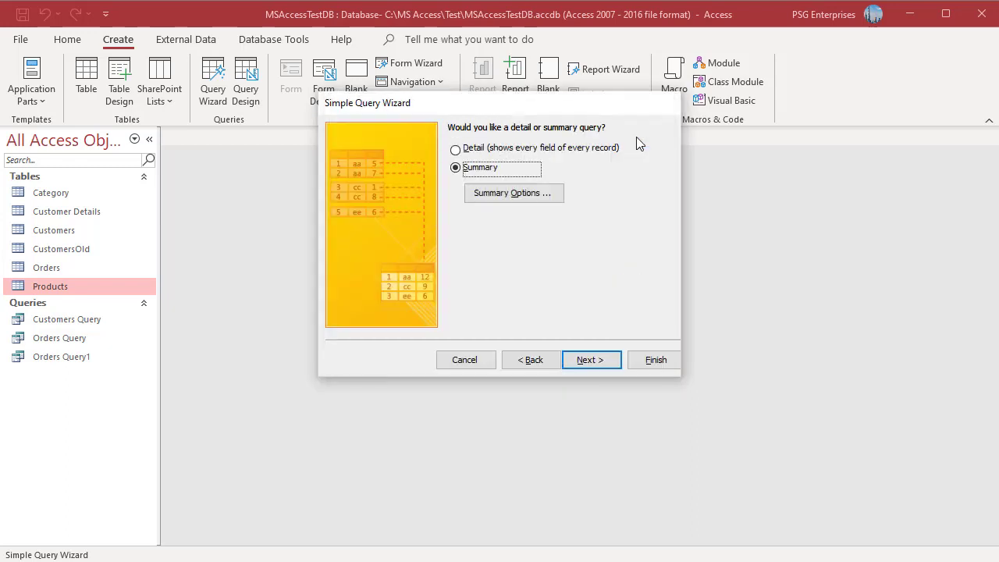
# Group the order dates in the summary query by month
pyautogui.click(593, 363)
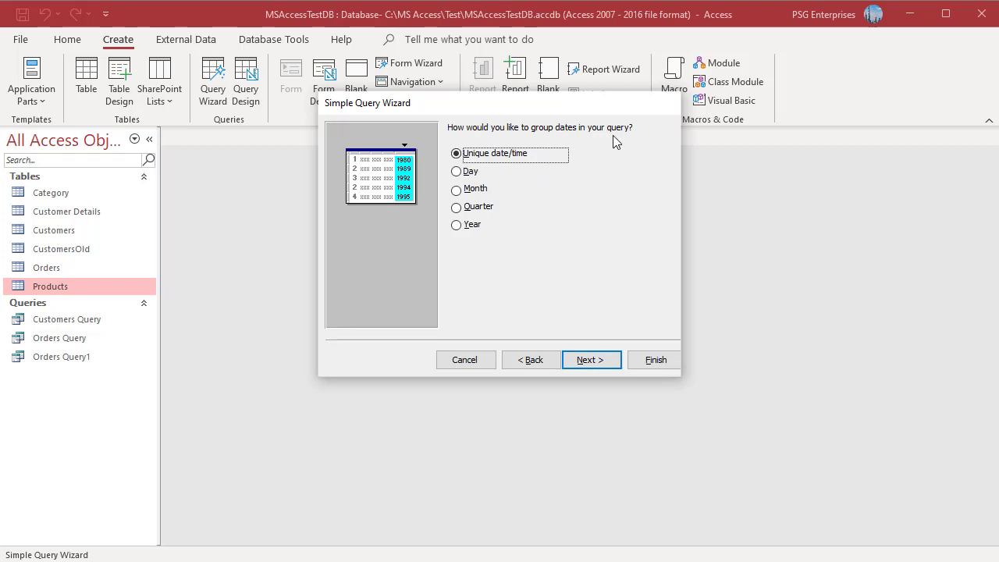
pyautogui.click(457, 190)
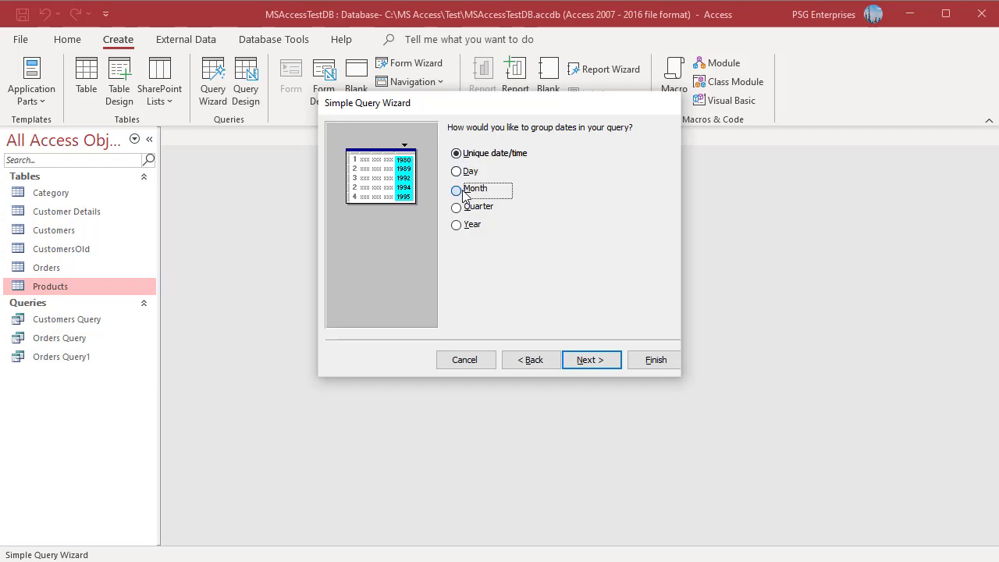
pyautogui.click(591, 360)
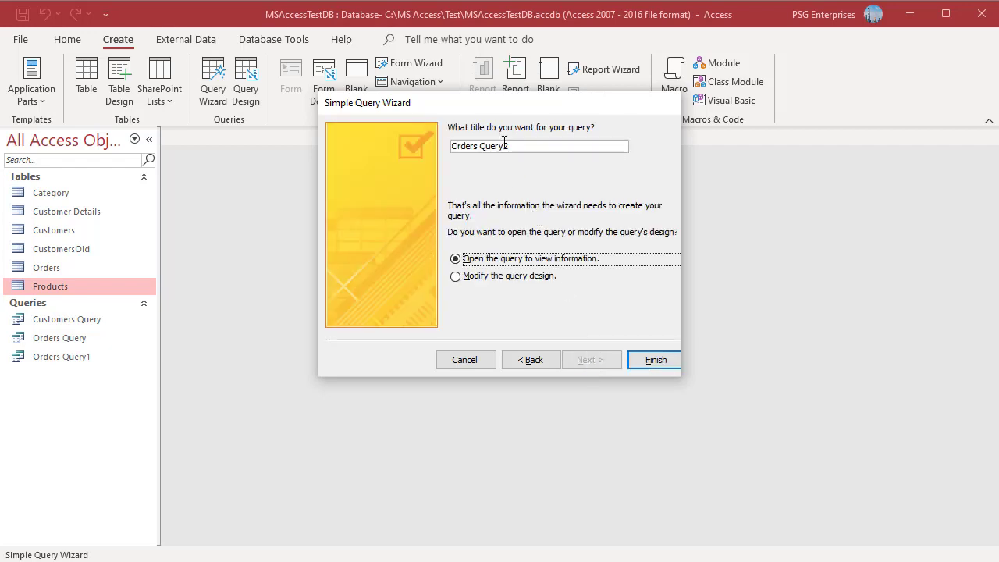
# Title the query Orders Query By Date and finish the wizard, opening the query to view its information
pyautogui.moveTo(504, 145); pyautogui.dragTo(595, 153)
pyautogui.write('By ')
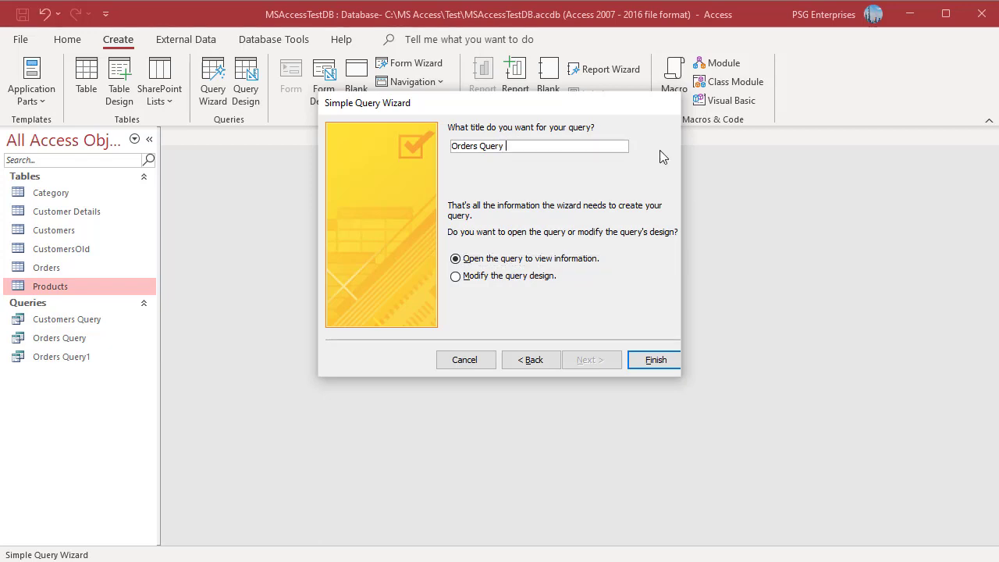
pyautogui.write('Date')
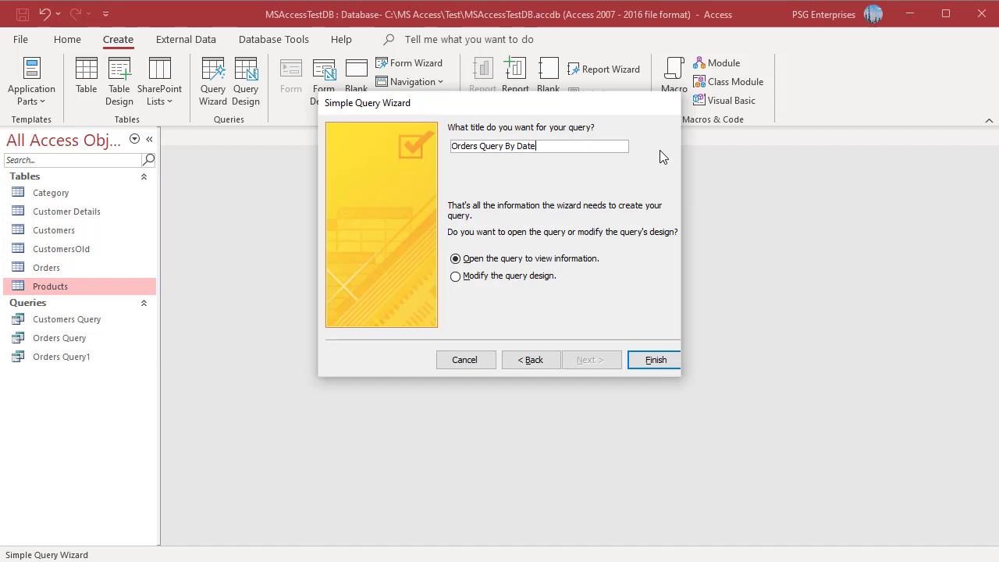
pyautogui.click(648, 360)
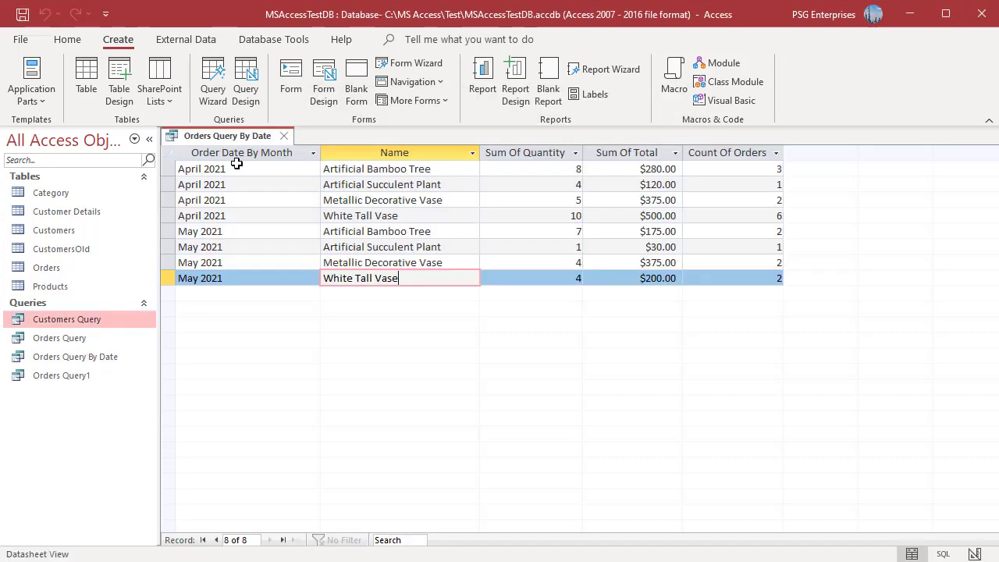